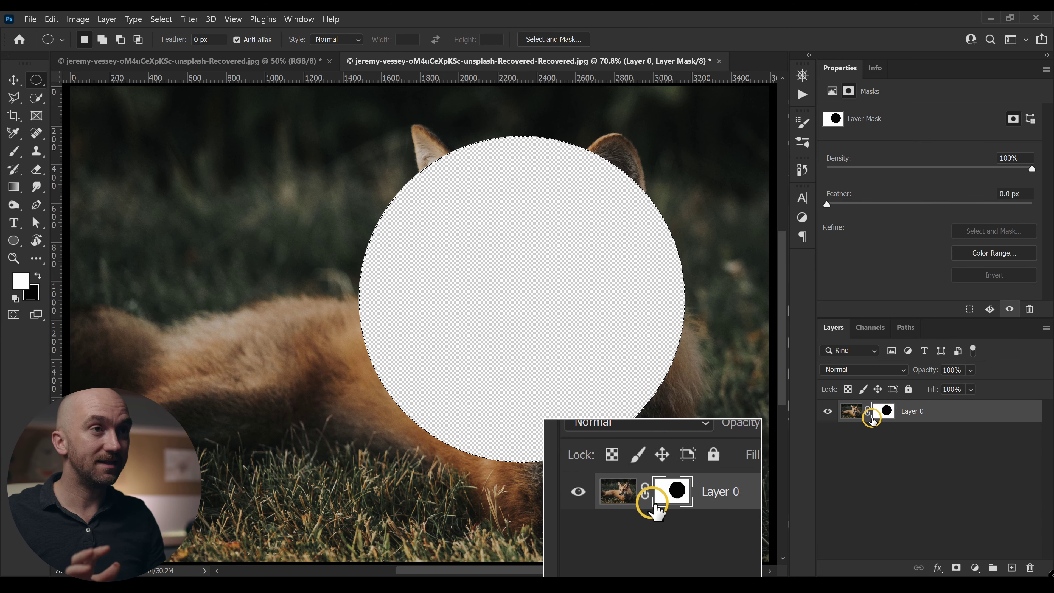
Deselect the circle, invert Layer 0's mask, and refill the whole mask with black and finally with white
key(ctrl+d)
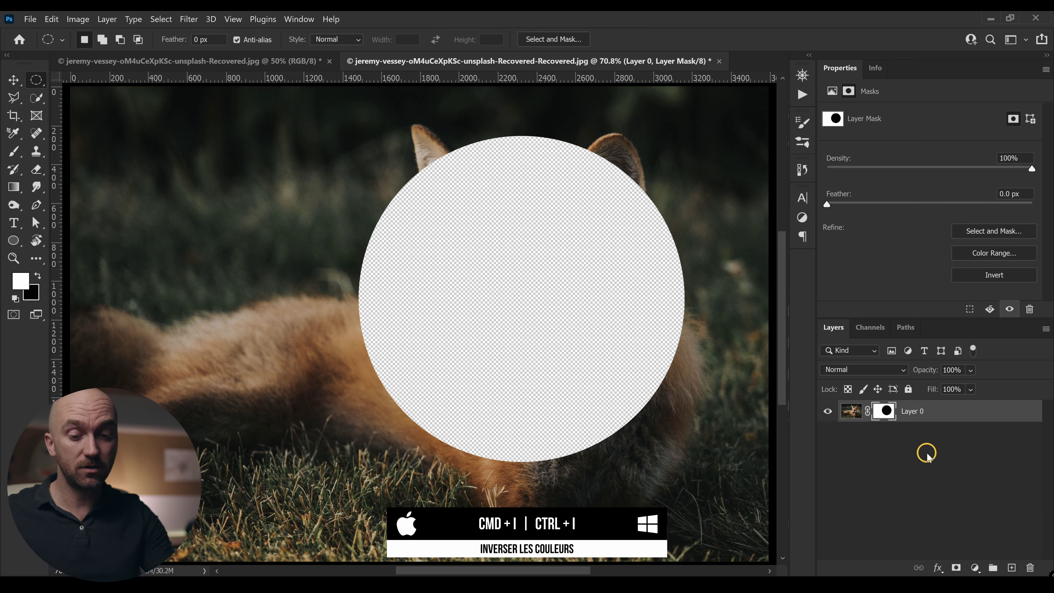
key(ctrl+i)
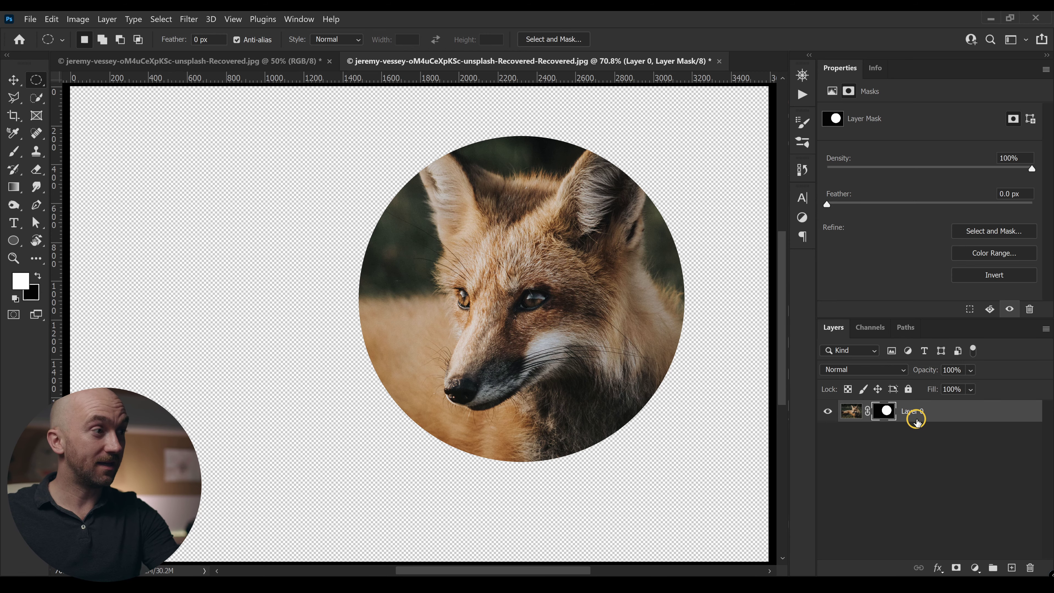
key(ctrl+BackSpace)
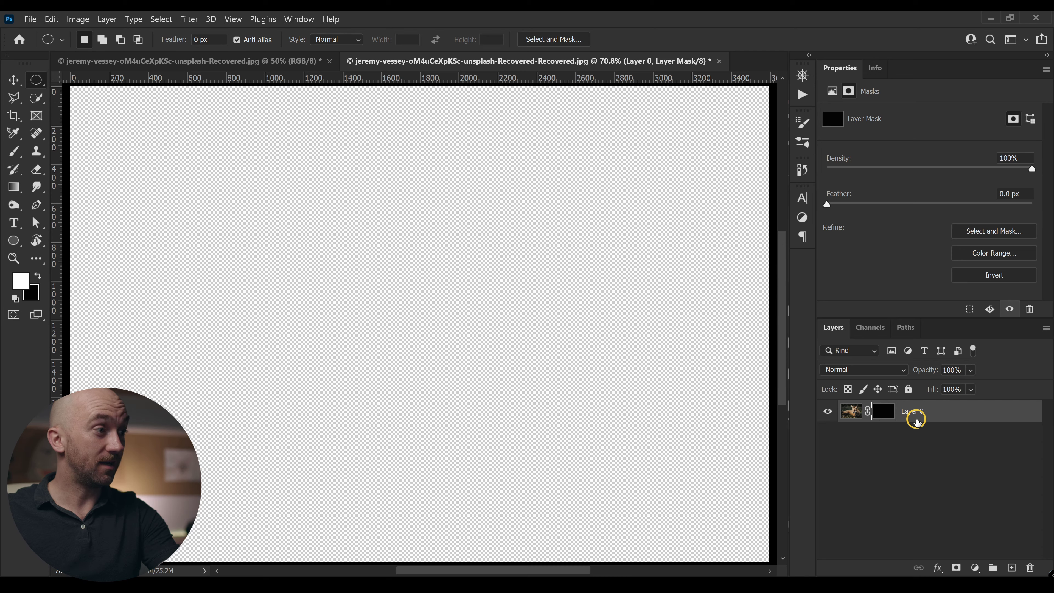
key(alt+BackSpace)
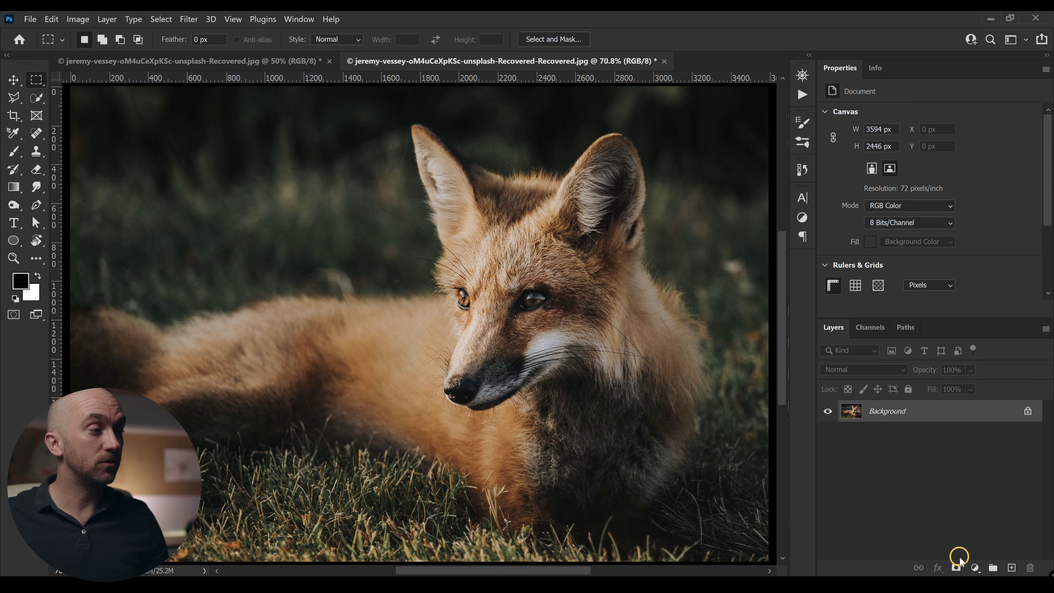
Add a black hide-all layer mask to the fox image and reveal a rectangle around the head by filling it with white, leaving nothing selected
alt+click(957, 567)
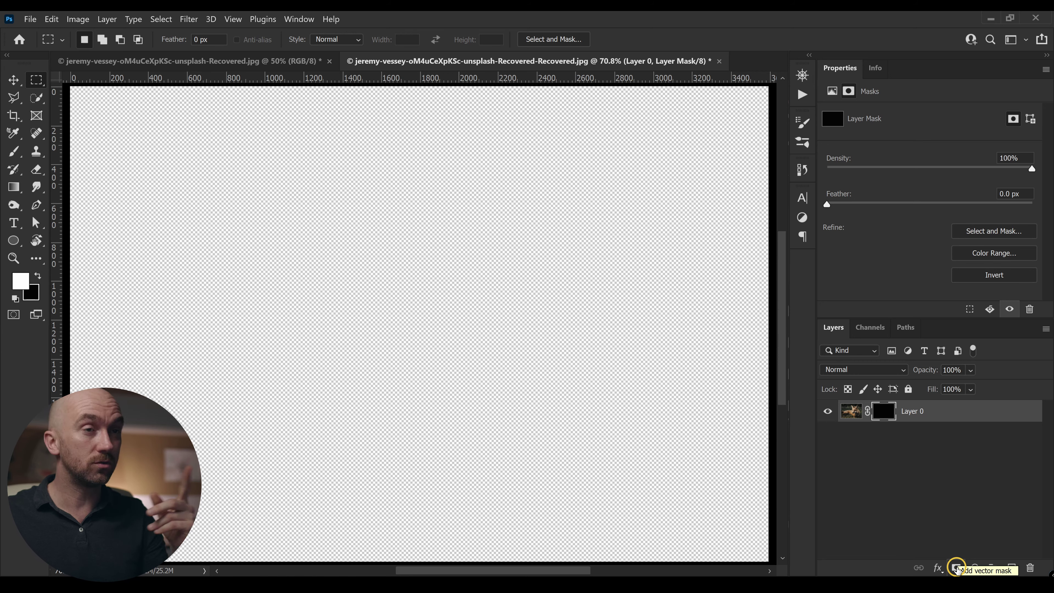
drag(412, 144, 690, 434)
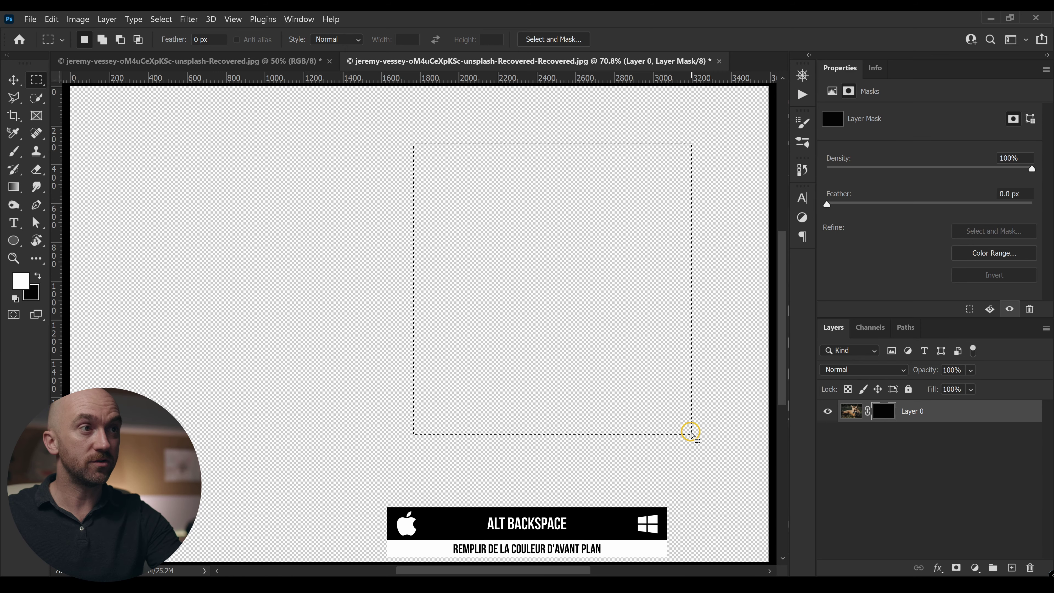
key(alt+BackSpace)
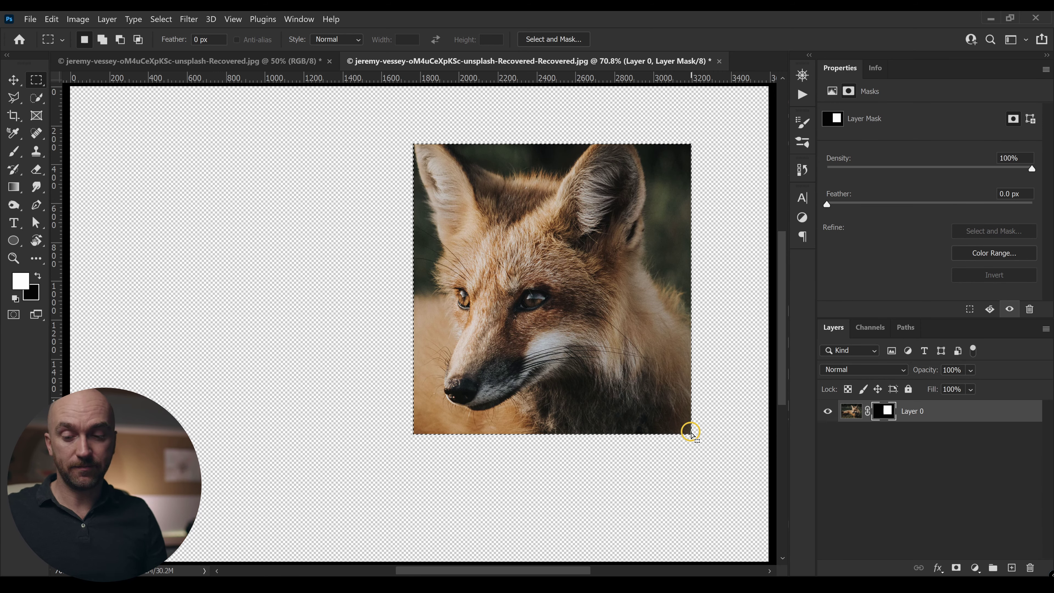
click(690, 434)
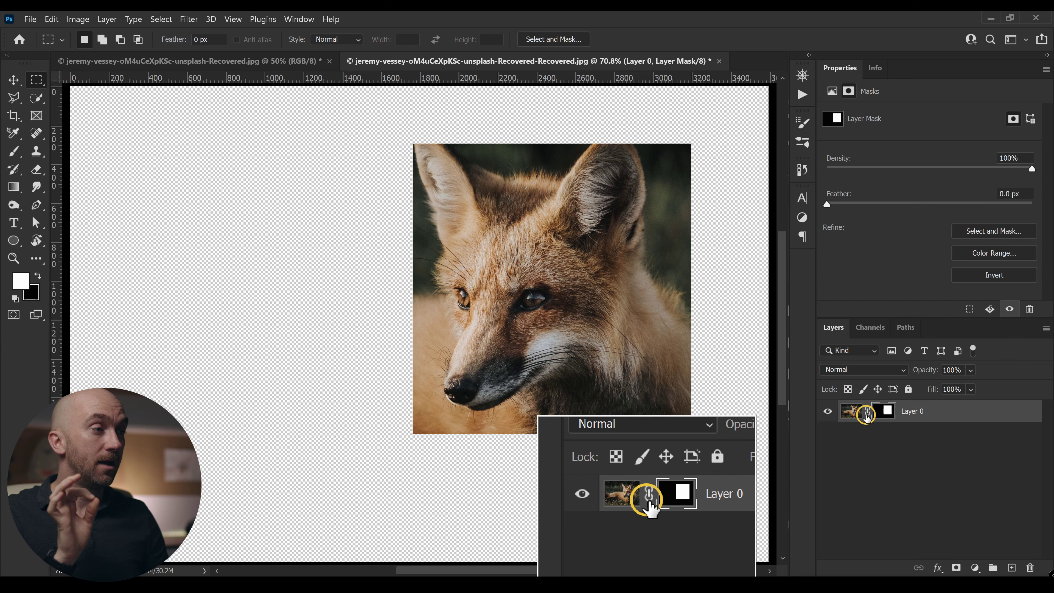
Move Layer 0 together with its linked mask so the rectangular fox portrait sits nearer the canvas centre
click(13, 79)
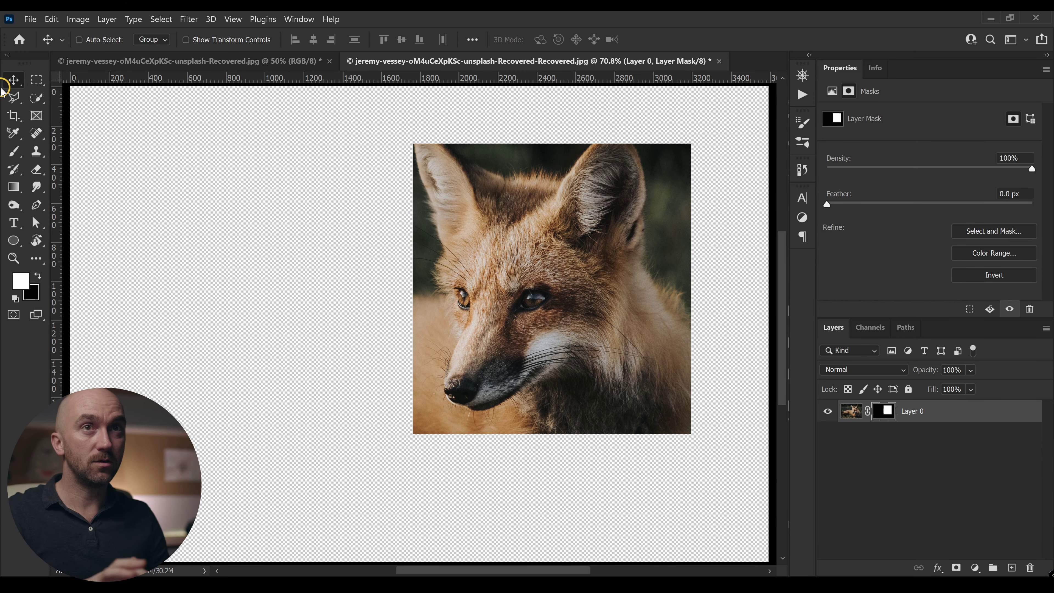
drag(602, 295, 482, 306)
Unlink Layer 0's mask, shift the fox image slightly right inside it, and move the mask slightly down on its own
click(868, 410)
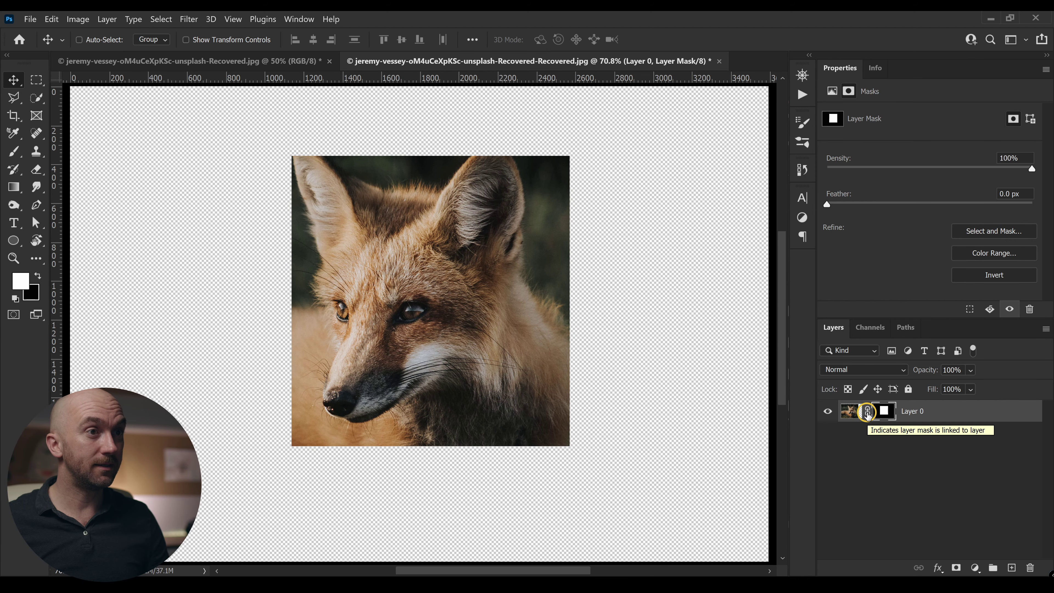
click(868, 413)
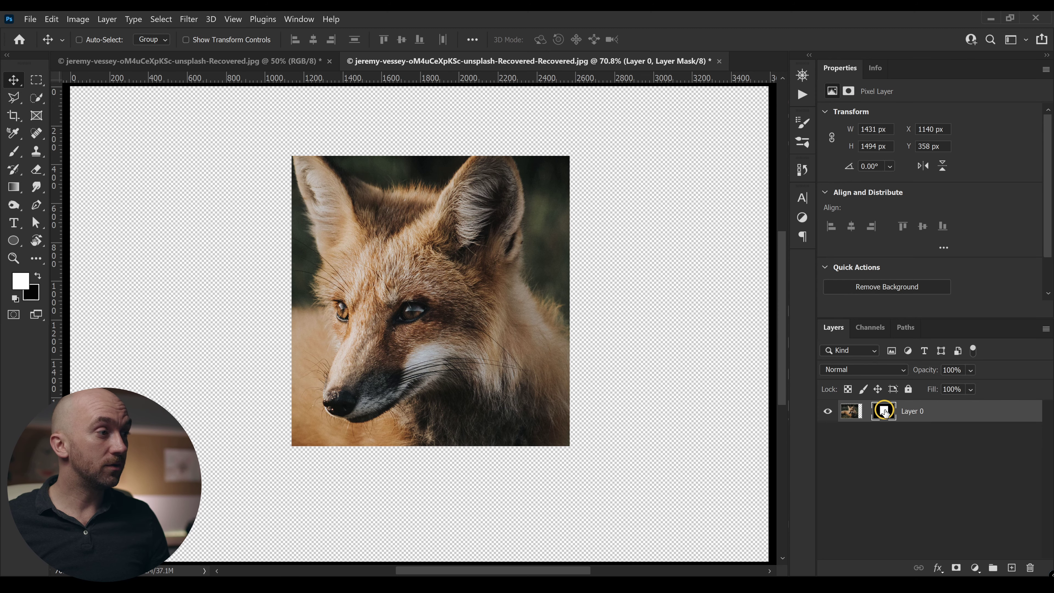
click(848, 412)
drag(383, 291, 433, 300)
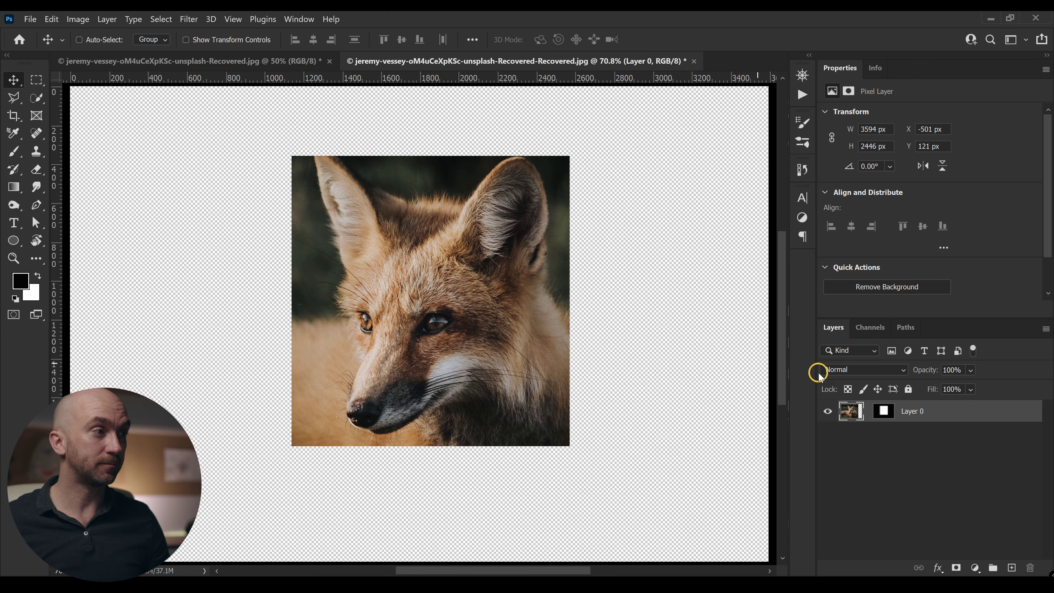
click(883, 411)
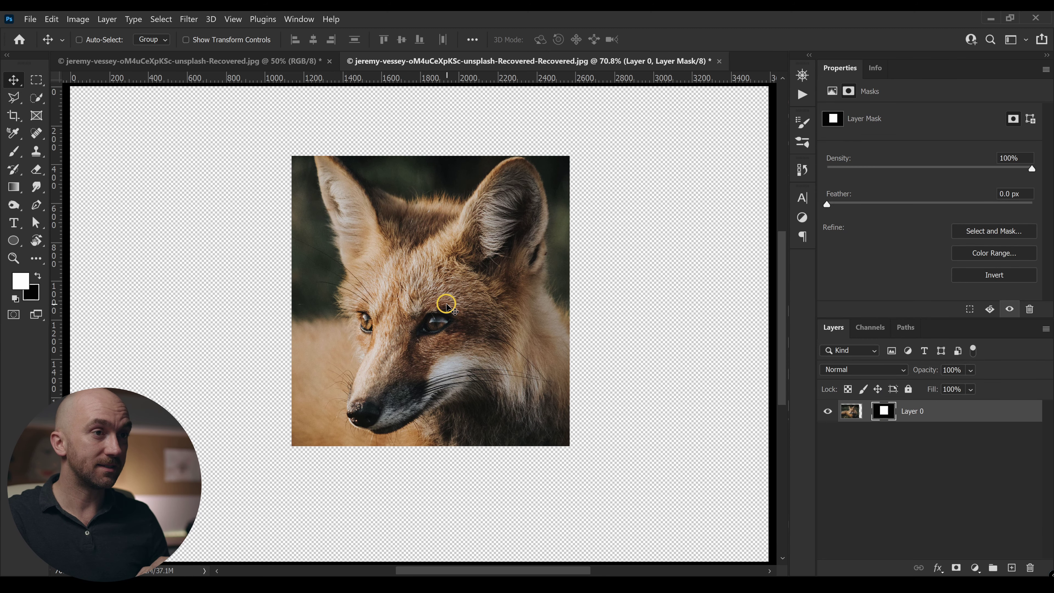
drag(448, 306, 452, 330)
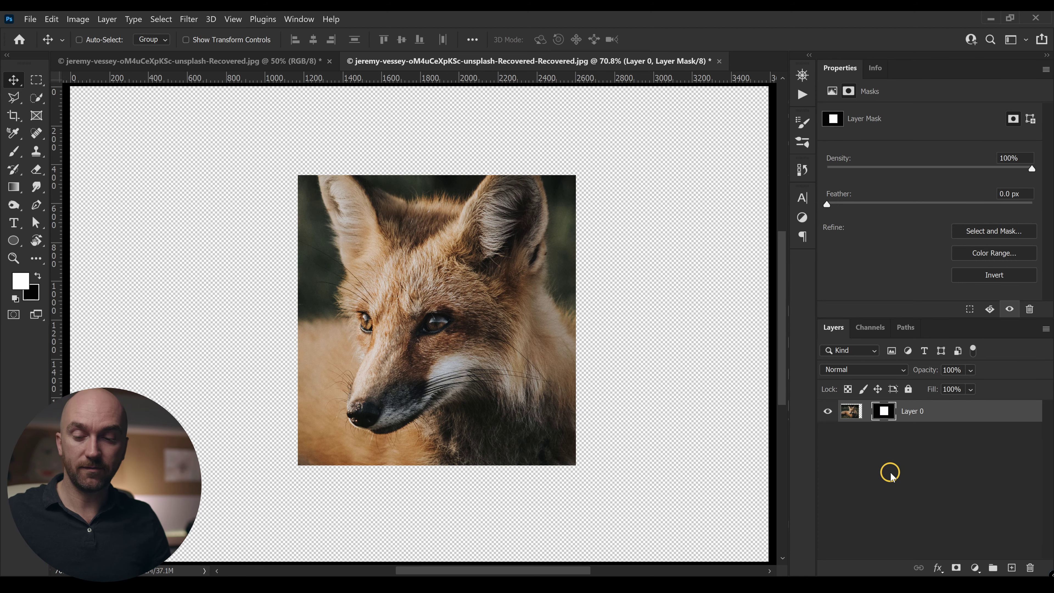
Undo the last changes made to Layer 0 and its mask
key(ctrl+z)
key(ctrl+z)
key(ctrl+z)
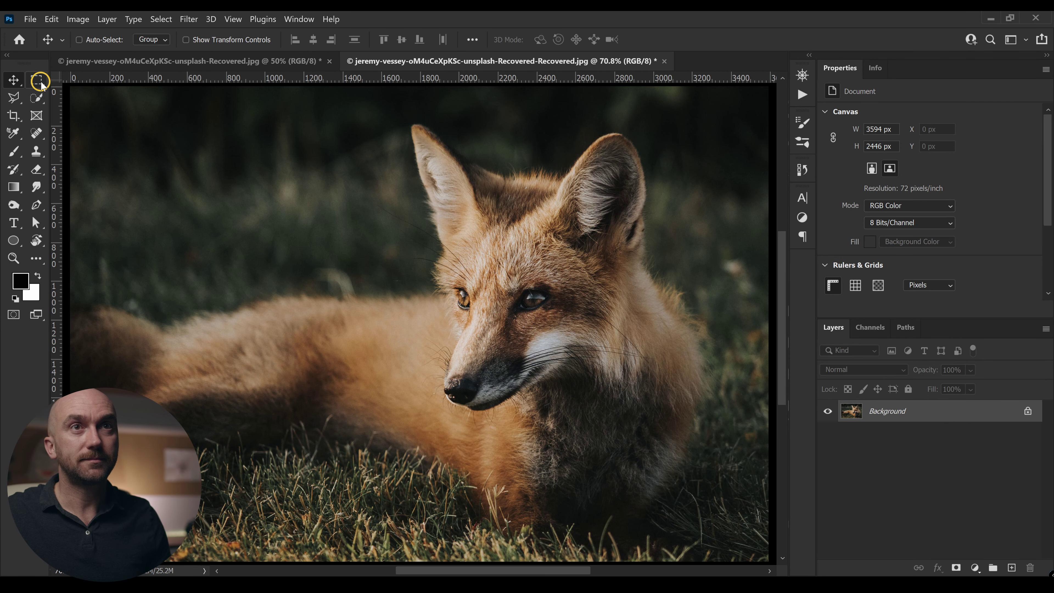
Draw a rectangular selection around the fox's head, nudge it slightly right, and turn it into a layer mask
click(40, 80)
drag(394, 174, 651, 432)
drag(614, 393, 623, 393)
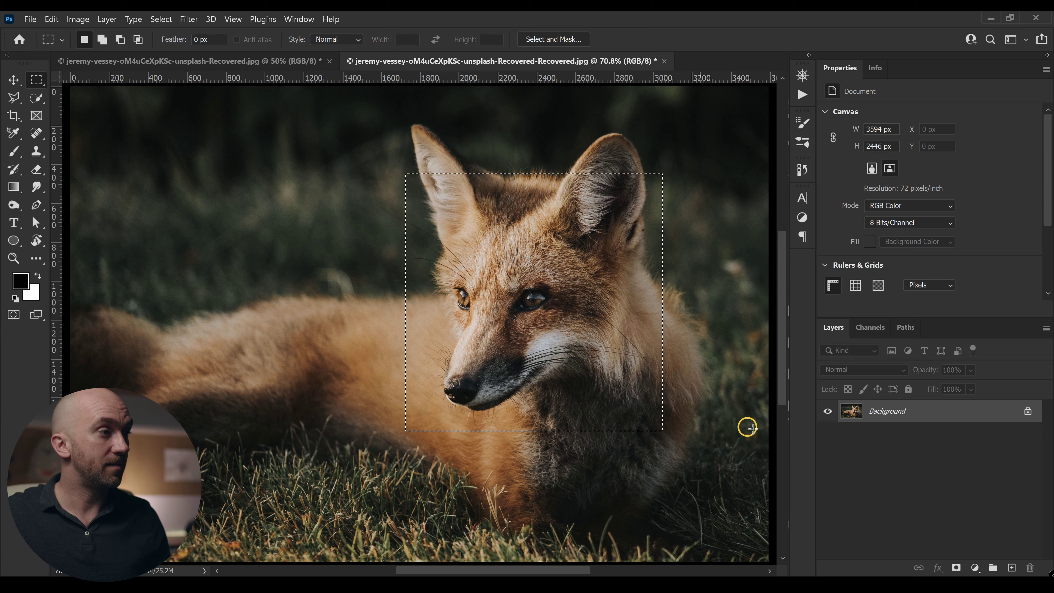
click(955, 569)
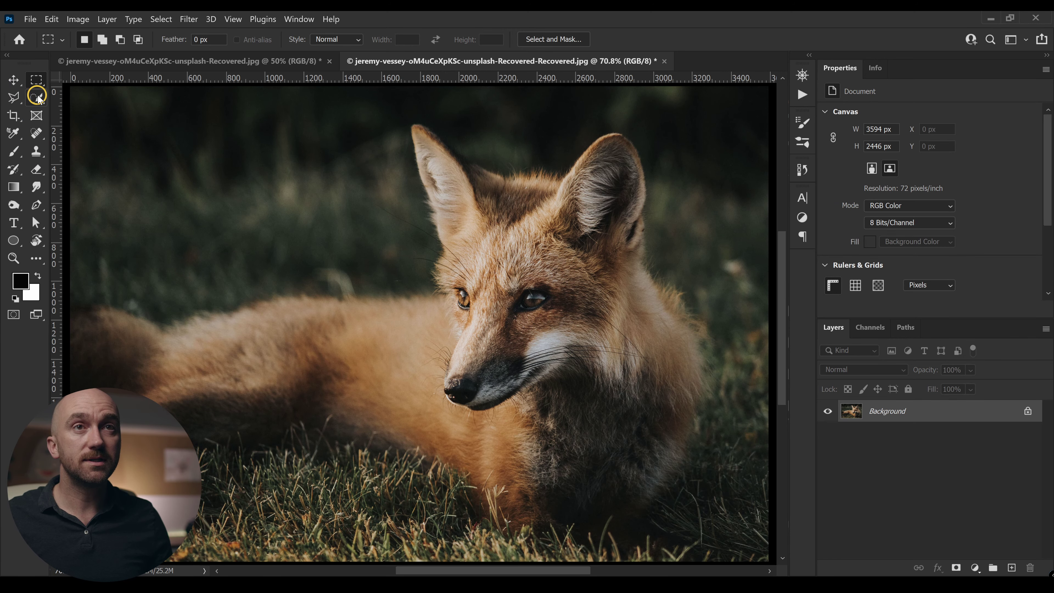
Select the fox's head and body with the Quick Selection tool and subtract the excess grass around its chest
click(37, 97)
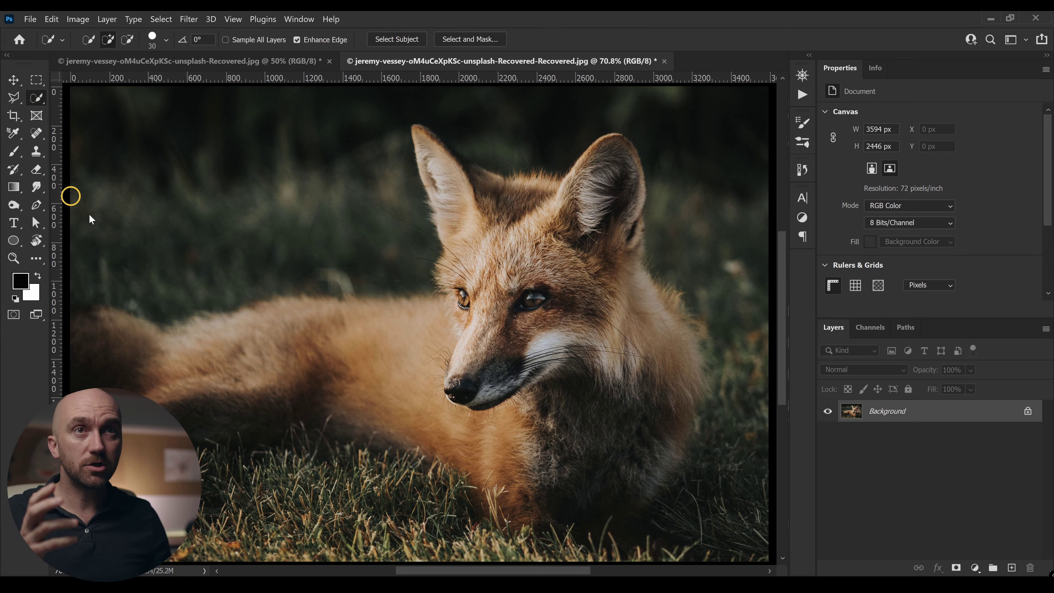
drag(489, 246, 487, 386)
mouse_move(505, 297)
mouse_down()
mouse_move(556, 180)
mouse_move(628, 132)
mouse_move(619, 296)
mouse_move(630, 476)
mouse_up()
mouse_move(522, 472)
mouse_down()
mouse_move(428, 396)
mouse_move(331, 351)
mouse_move(249, 350)
mouse_move(241, 323)
mouse_up()
mouse_move(456, 94)
mouse_down()
mouse_move(492, 113)
mouse_move(645, 104)
mouse_move(734, 270)
mouse_move(736, 468)
mouse_move(645, 557)
mouse_up()
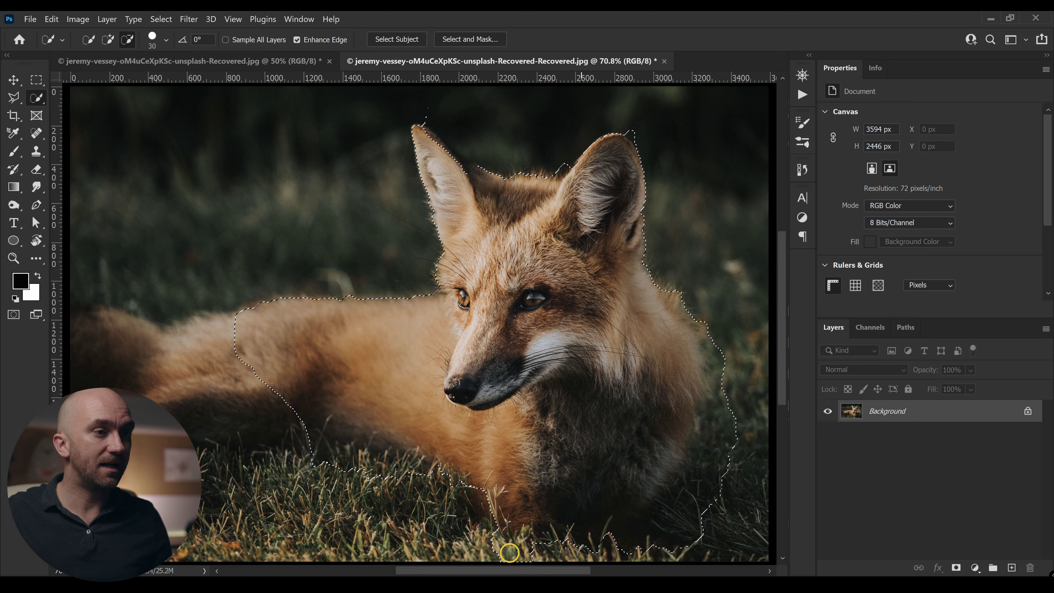
mouse_move(556, 541)
mouse_down()
mouse_move(643, 535)
mouse_move(690, 505)
mouse_up()
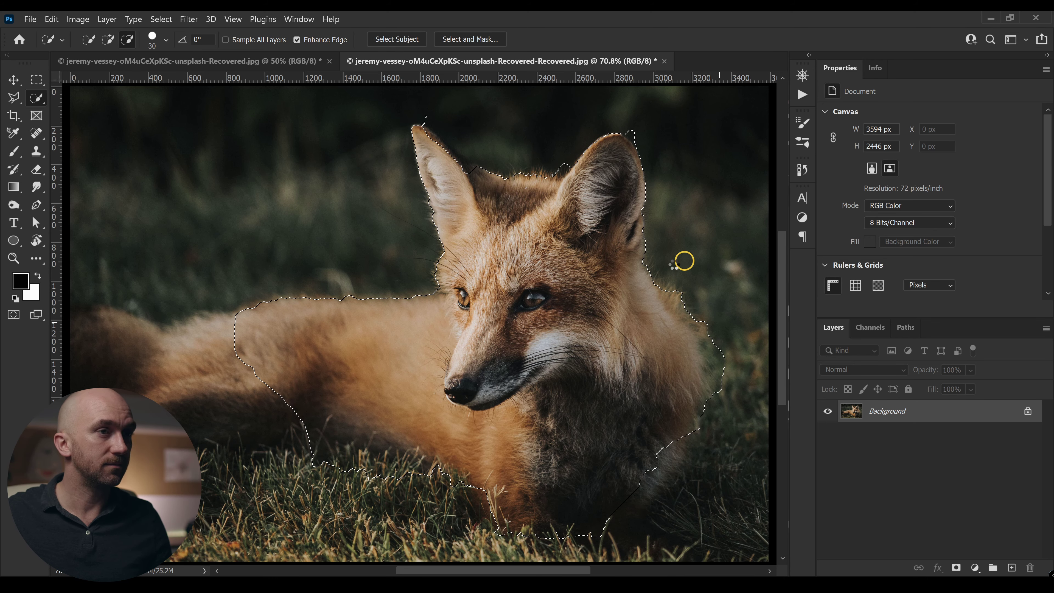
Replace the current selection with an automatic Select Subject selection of the fox and convert it into a layer mask
click(402, 41)
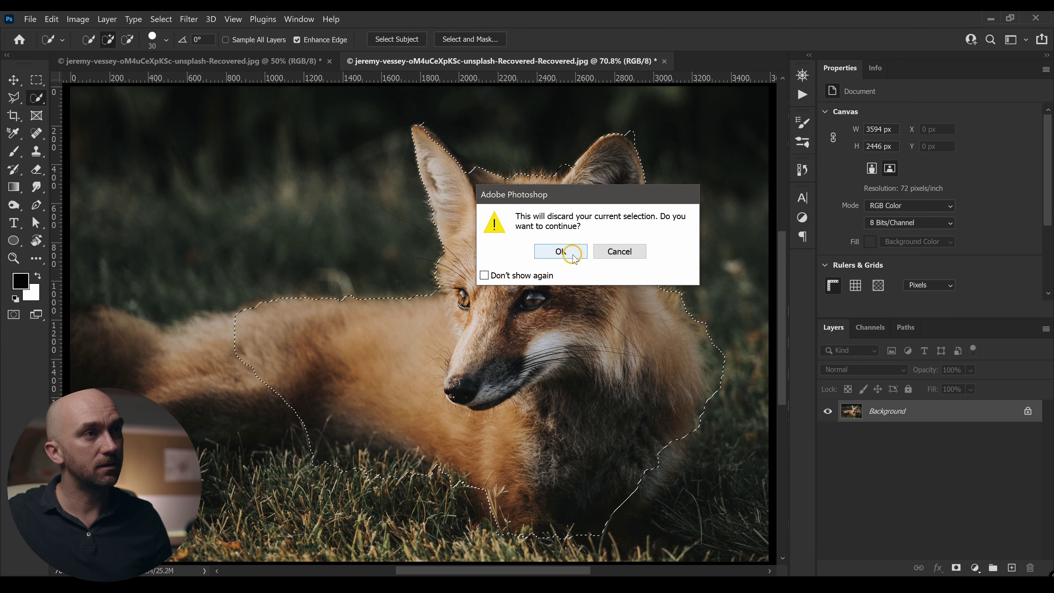
click(573, 256)
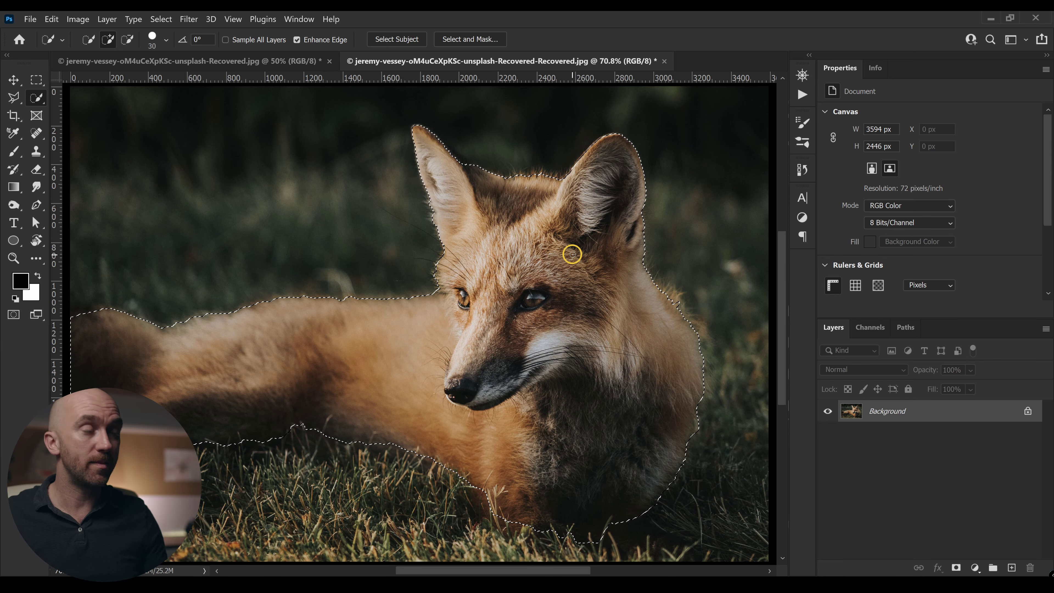
click(957, 568)
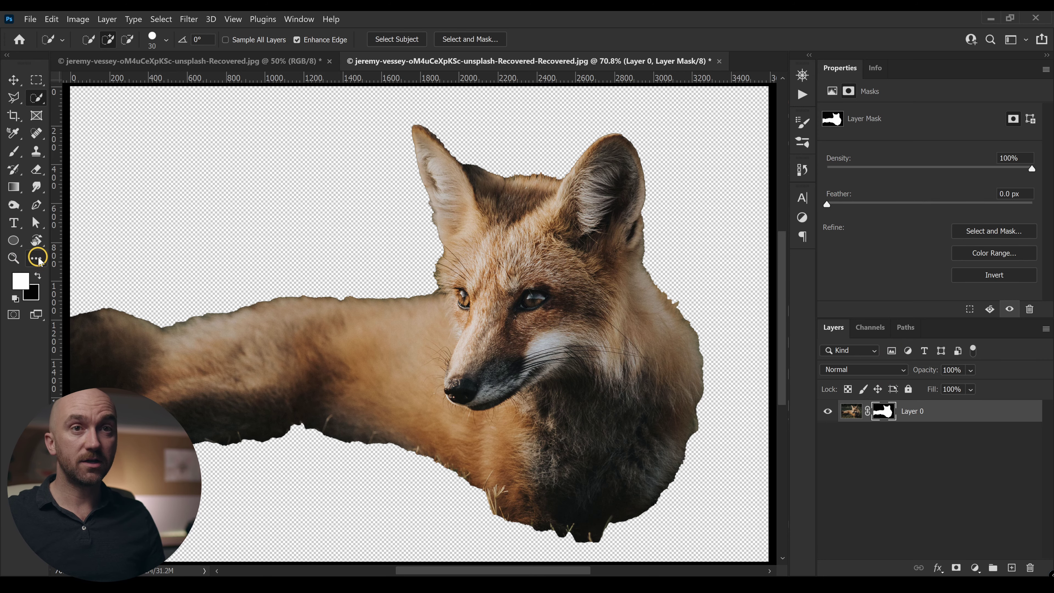
Soften the fox cutout's edges around the ears by setting the layer mask's feather to 3.7 px
key(ctrl+plus)
key(ctrl+plus)
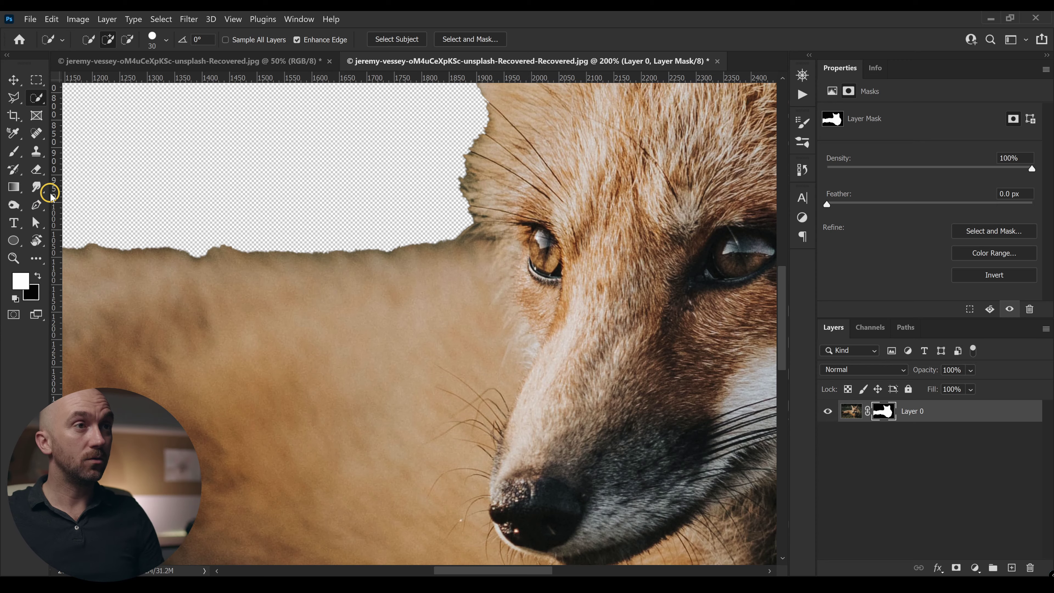
drag(683, 195, 452, 549)
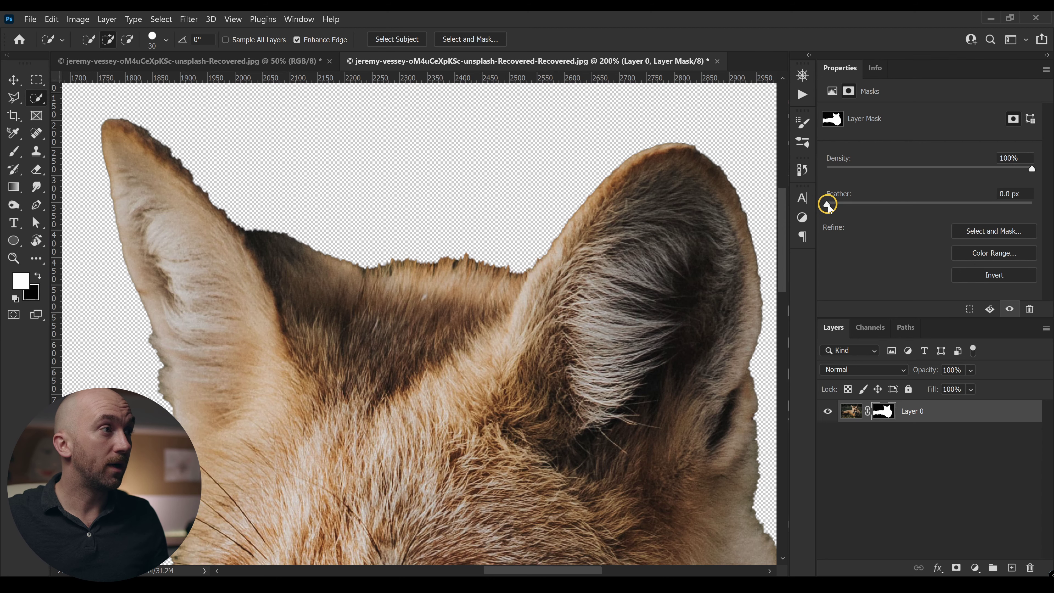
drag(827, 205, 851, 206)
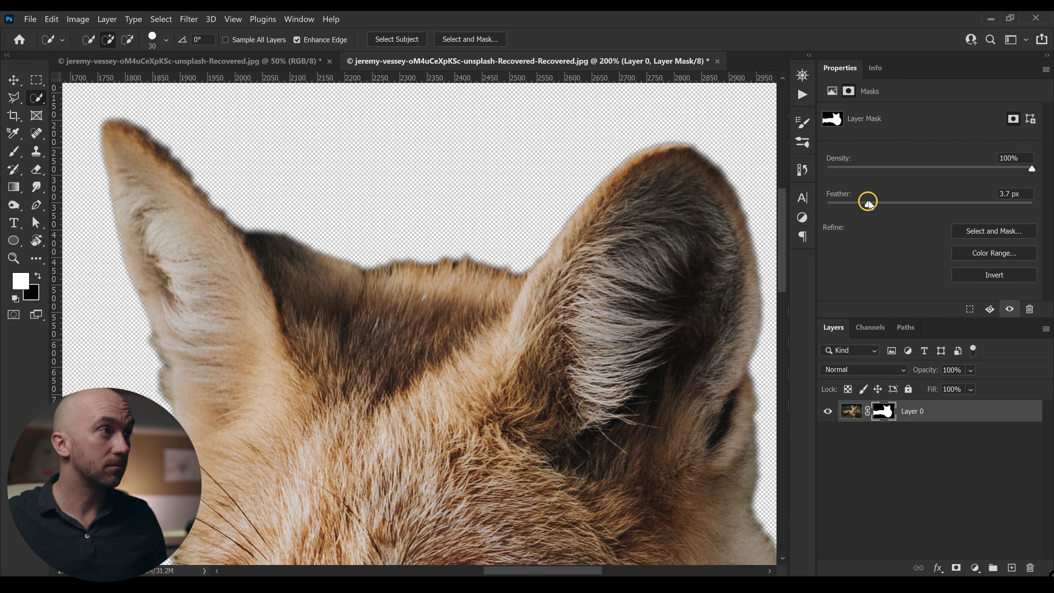
key(ctrl+0)
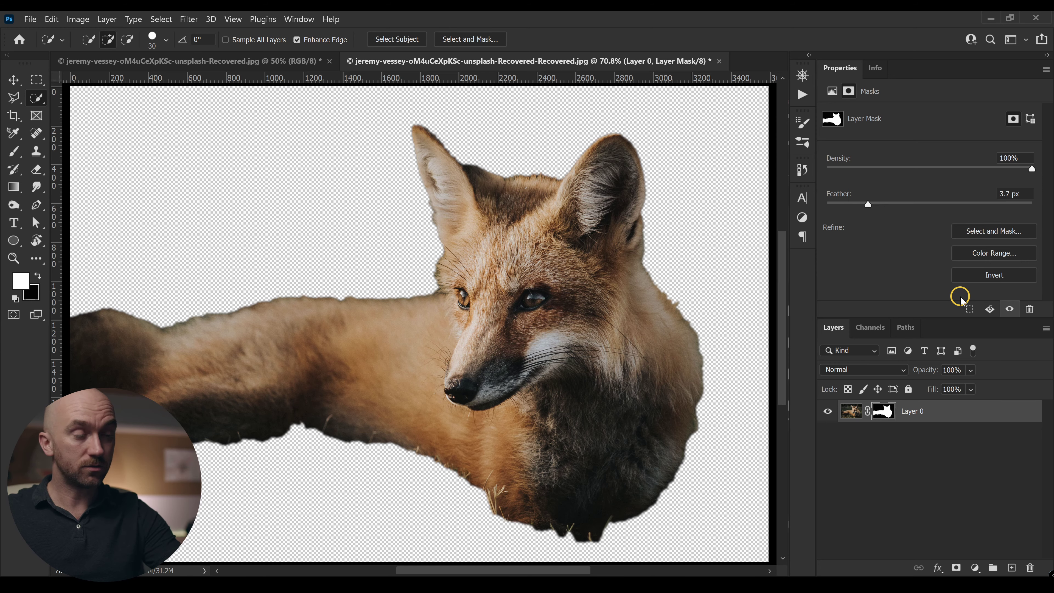
Reset Layer 0's mask to solid white and return its feather to 0 px
key(ctrl+BackSpace)
key(alt+BackSpace)
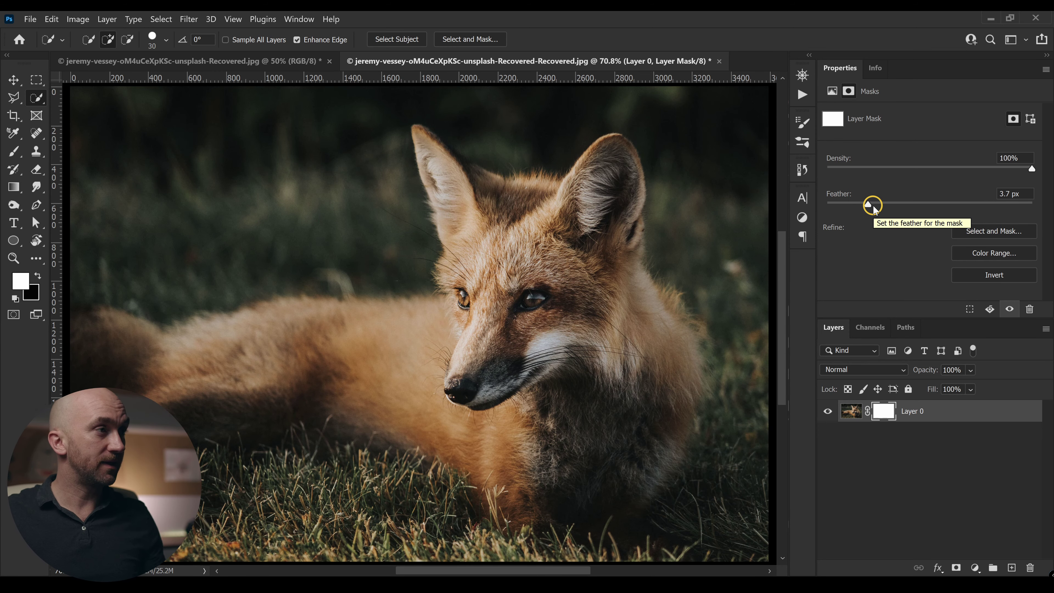
drag(871, 205, 803, 203)
Mask out a rectangle around the fox's head, deselect, and invert the mask so only that rectangle shows
click(41, 81)
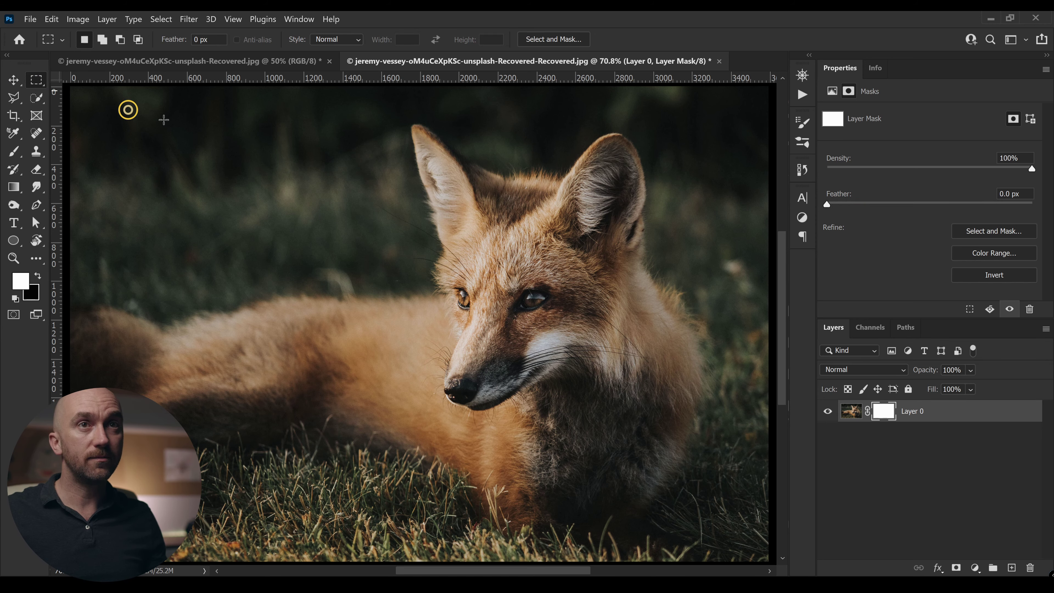
drag(409, 135, 652, 423)
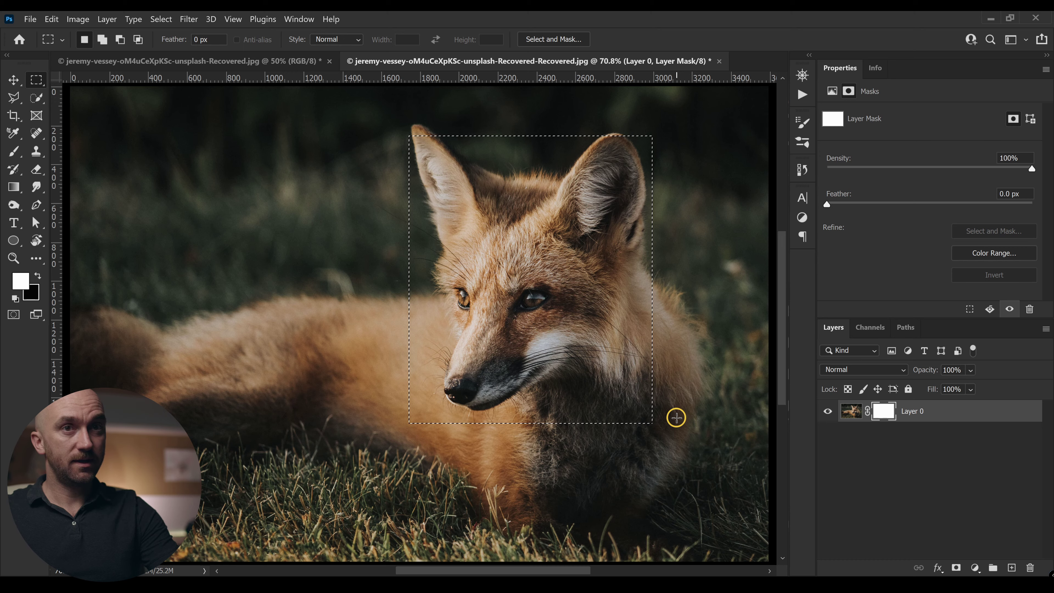
key(Delete)
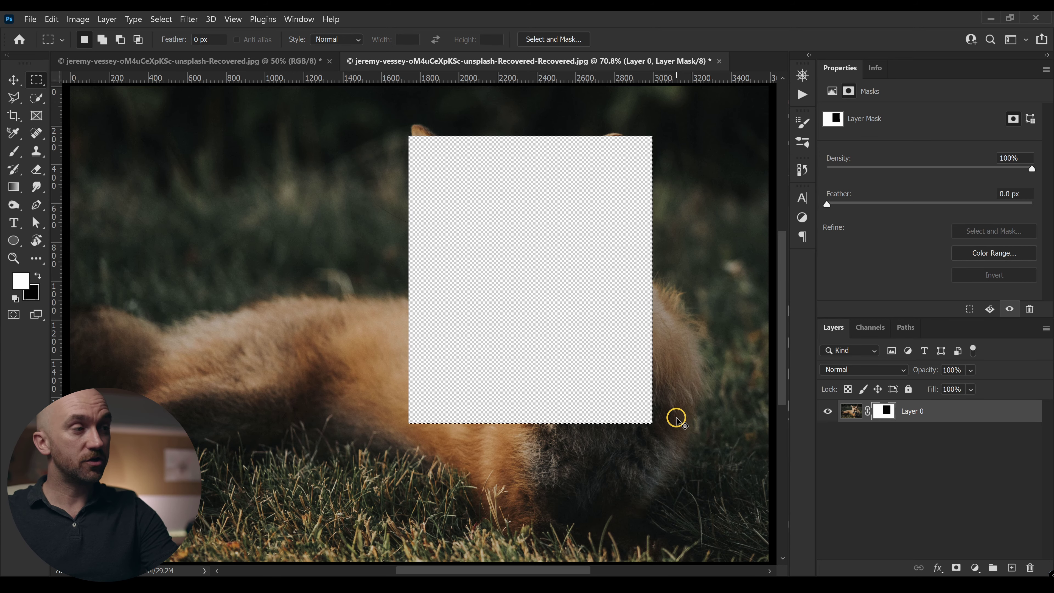
key(ctrl+d)
key(ctrl+i)
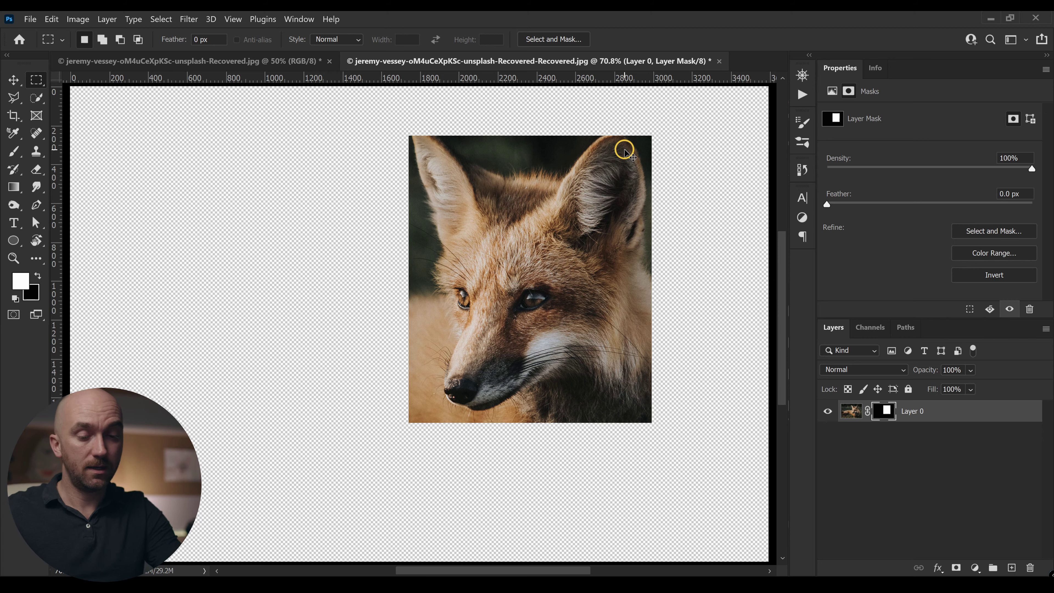
Set the rectangular layer mask's feather to 9.7 px to blur the edges around the fox's head
scroll(624, 149, up, 3)
drag(626, 143, 326, 513)
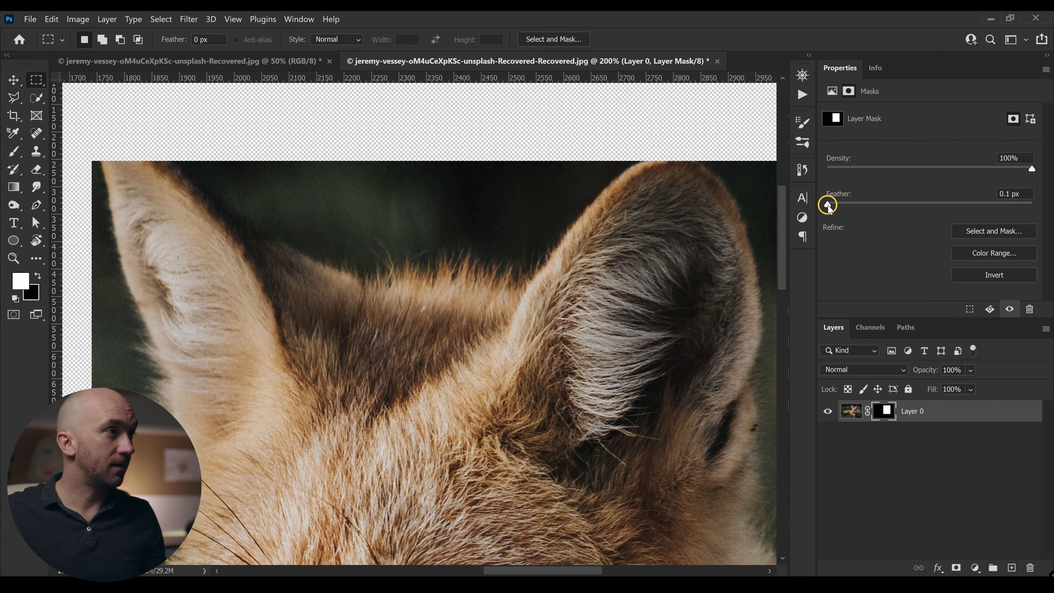
mouse_move(892, 203)
mouse_down()
mouse_move(927, 205)
mouse_move(906, 204)
mouse_up()
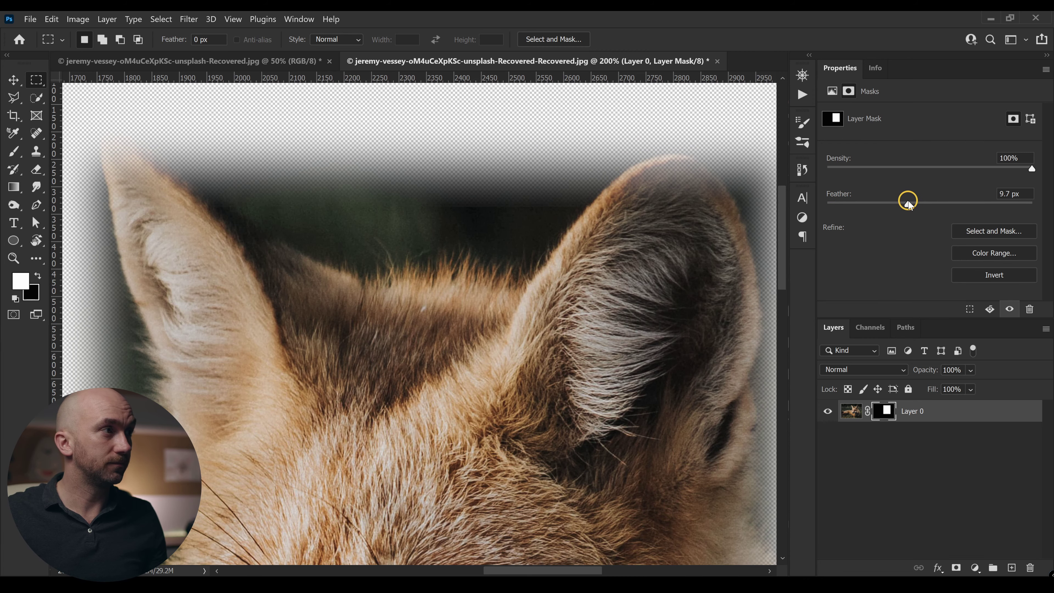
key(ctrl+0)
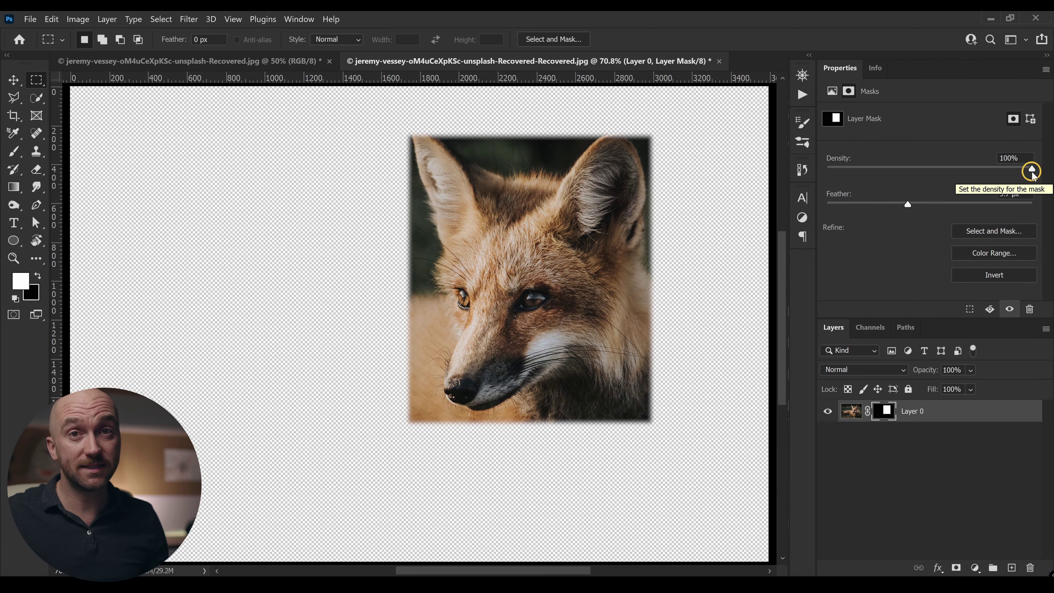
Lower the rectangular layer mask's density so the hidden area around the fox's head partly shows
drag(1032, 170, 918, 173)
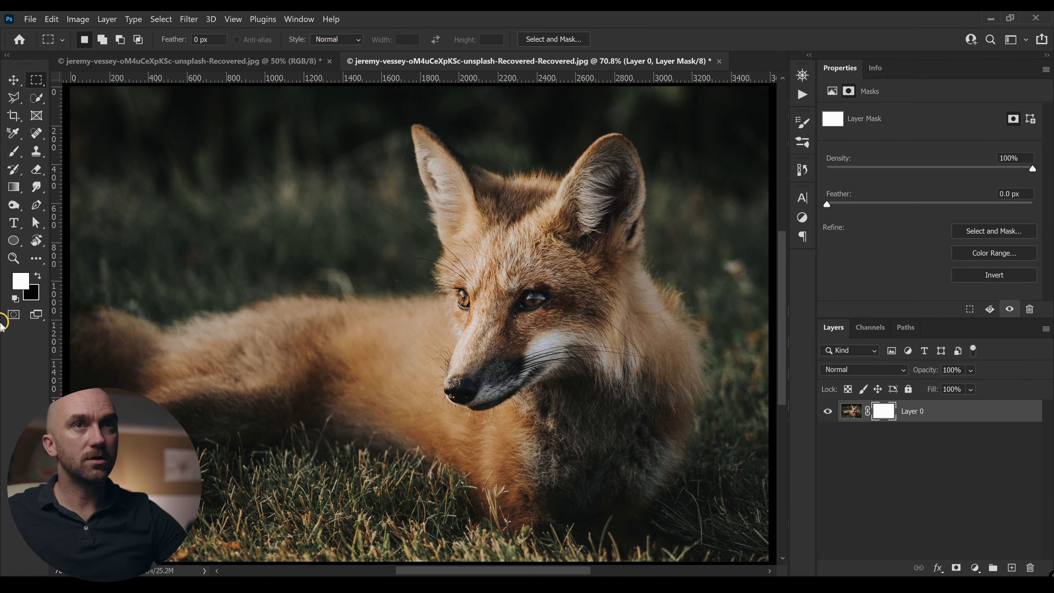
Brush black onto Layer 0's white mask to hide a patch of dark background beside the fox's left ear
key(b)
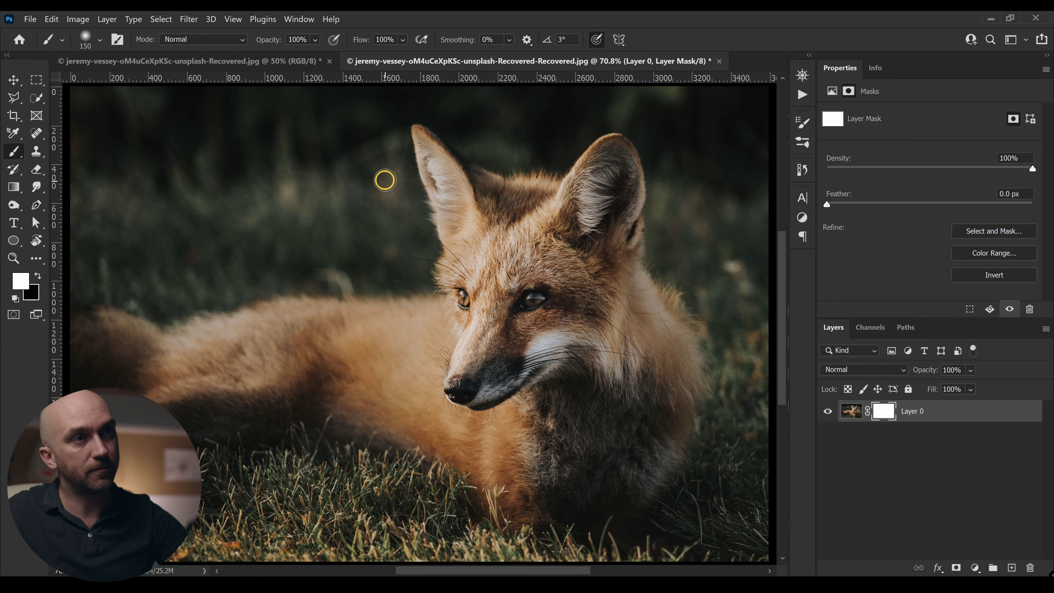
key(x)
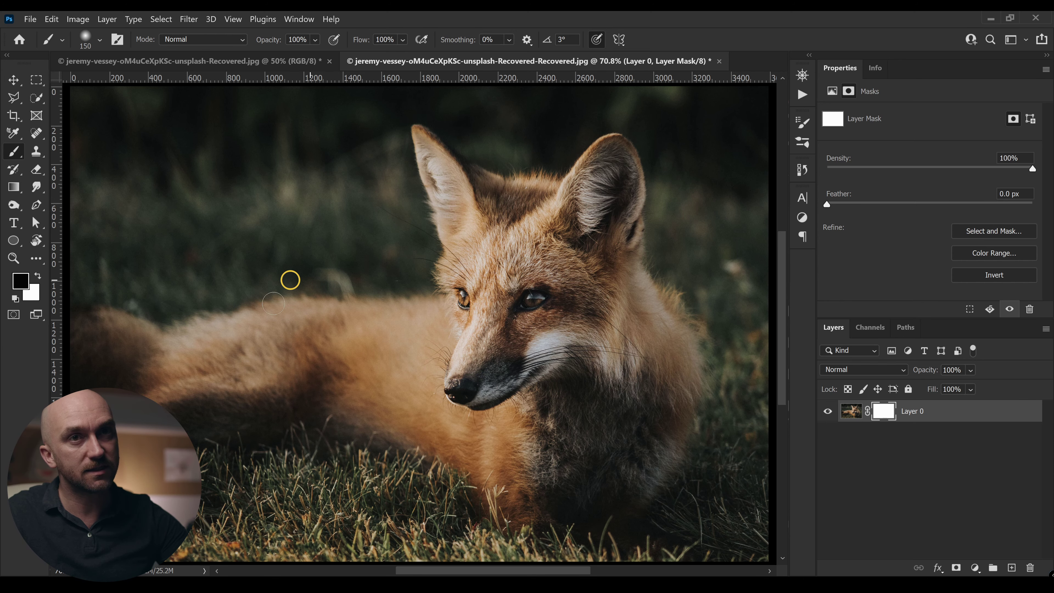
mouse_move(261, 103)
mouse_down()
mouse_move(259, 205)
mouse_move(328, 233)
mouse_move(373, 232)
mouse_move(315, 273)
mouse_move(388, 170)
mouse_up()
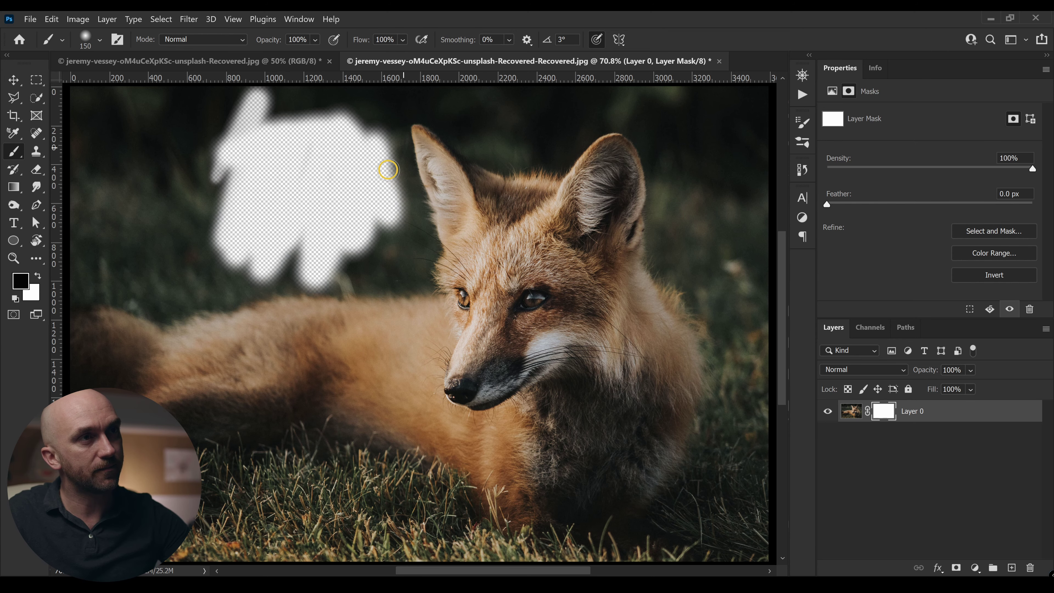
Extend the hidden area along the fox's back, around the left ear and above the head, adjusting the brush size
key(bracketleft)
key(bracketleft)
mouse_move(336, 282)
mouse_down()
mouse_move(425, 282)
mouse_move(429, 241)
mouse_move(427, 261)
mouse_move(402, 106)
mouse_move(412, 248)
mouse_move(410, 183)
mouse_move(408, 247)
mouse_move(390, 248)
mouse_move(360, 281)
mouse_move(426, 114)
mouse_move(496, 163)
mouse_move(559, 162)
mouse_move(506, 141)
mouse_up()
key(bracketright)
key(bracketright)
key(bracketright)
key(bracketright)
mouse_move(438, 103)
mouse_down()
mouse_move(390, 120)
mouse_move(388, 248)
mouse_move(302, 289)
mouse_move(431, 108)
mouse_move(387, 152)
mouse_move(450, 95)
mouse_move(419, 117)
mouse_move(421, 132)
mouse_move(477, 154)
mouse_move(443, 106)
mouse_move(454, 98)
mouse_move(429, 148)
mouse_move(453, 117)
mouse_up()
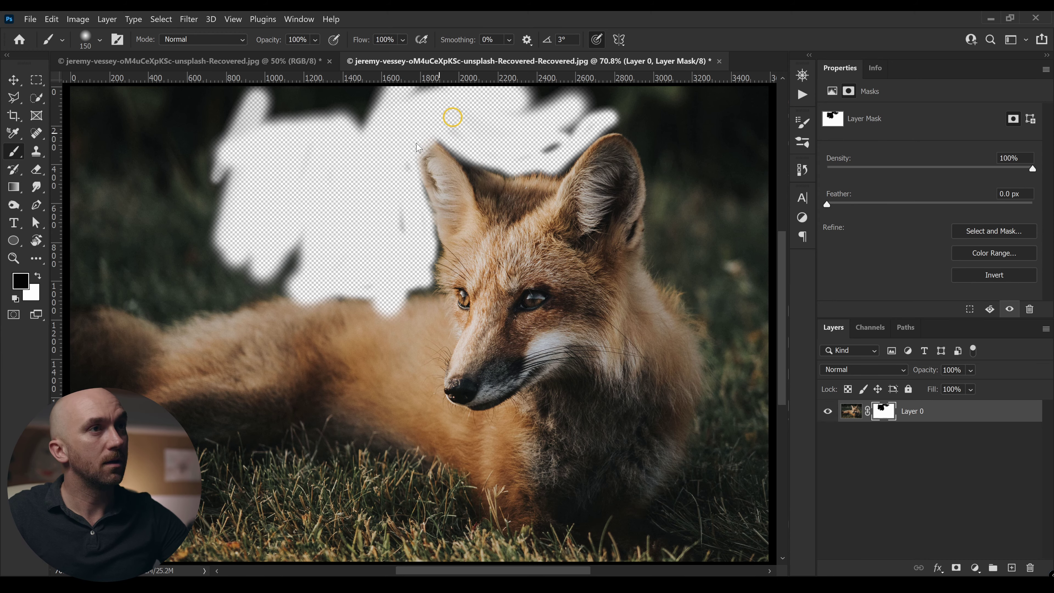
Refine the mask around the face and left ear with a smaller soft brush, restoring the ear's tip in white and hiding background in black
key(ctrl+plus)
key(ctrl+plus)
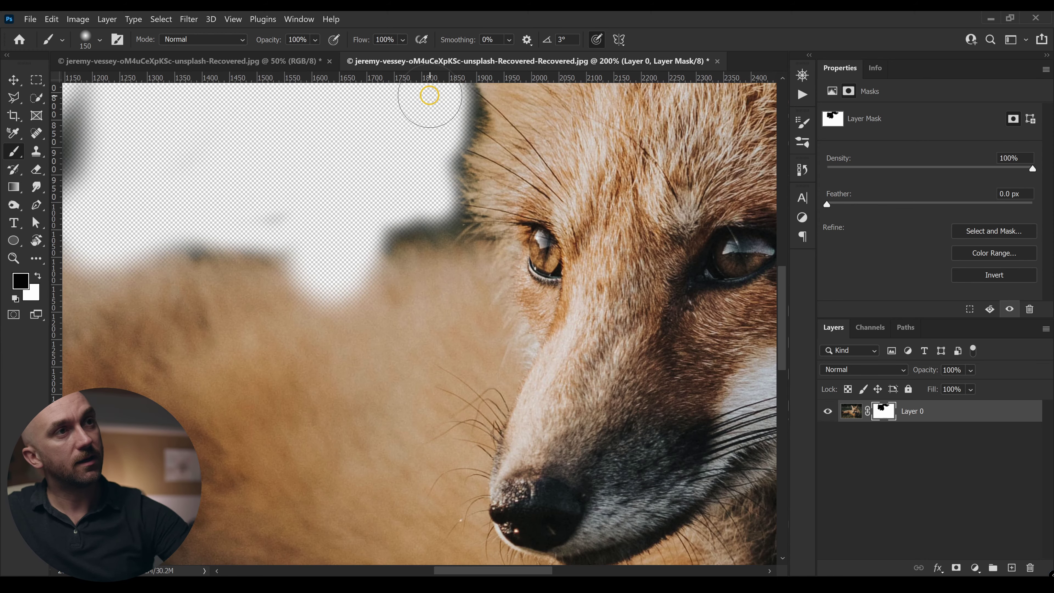
drag(406, 162, 409, 242)
key(bracketleft)
key(bracketleft)
key(bracketleft)
key(bracketleft)
mouse_move(376, 282)
mouse_down()
mouse_move(381, 341)
mouse_move(361, 291)
mouse_move(373, 258)
mouse_move(366, 271)
mouse_move(345, 239)
mouse_move(417, 494)
mouse_up()
key(x)
mouse_move(357, 226)
mouse_down()
mouse_move(416, 312)
mouse_move(400, 288)
mouse_up()
key(x)
mouse_move(358, 202)
mouse_down()
mouse_move(419, 243)
mouse_move(475, 310)
mouse_up()
Increase the 80 px brush's hardness and hide the dark fringe along the outer edge of the fox's left ear
right_click(491, 196)
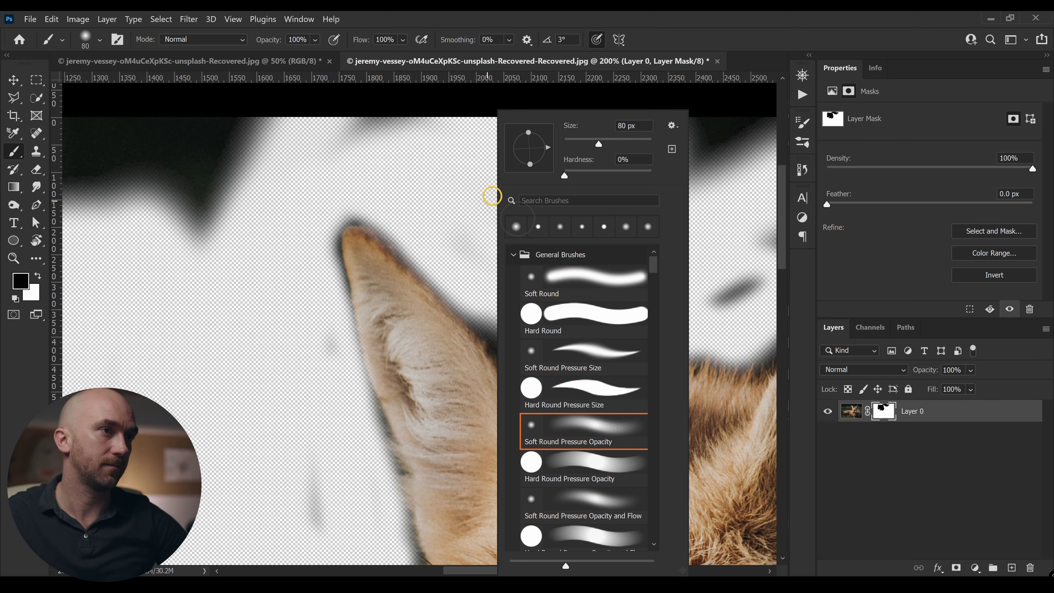
click(615, 172)
mouse_move(374, 195)
mouse_down()
mouse_move(451, 281)
mouse_move(523, 332)
mouse_move(666, 359)
mouse_move(701, 351)
mouse_up()
click(598, 386)
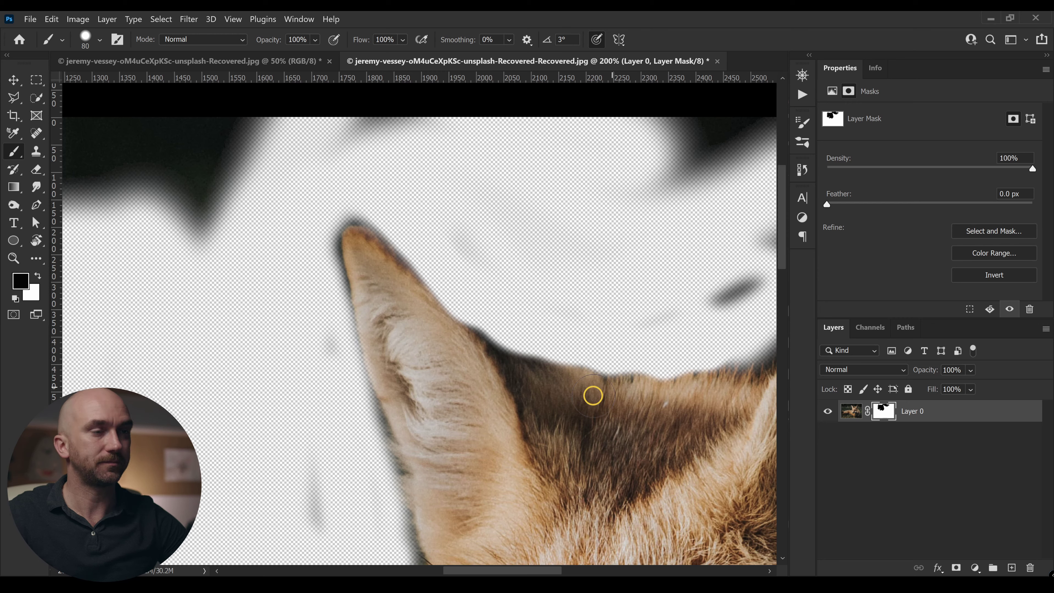
mouse_move(356, 214)
mouse_down()
mouse_move(338, 249)
mouse_move(340, 329)
mouse_move(370, 478)
mouse_move(418, 565)
mouse_up()
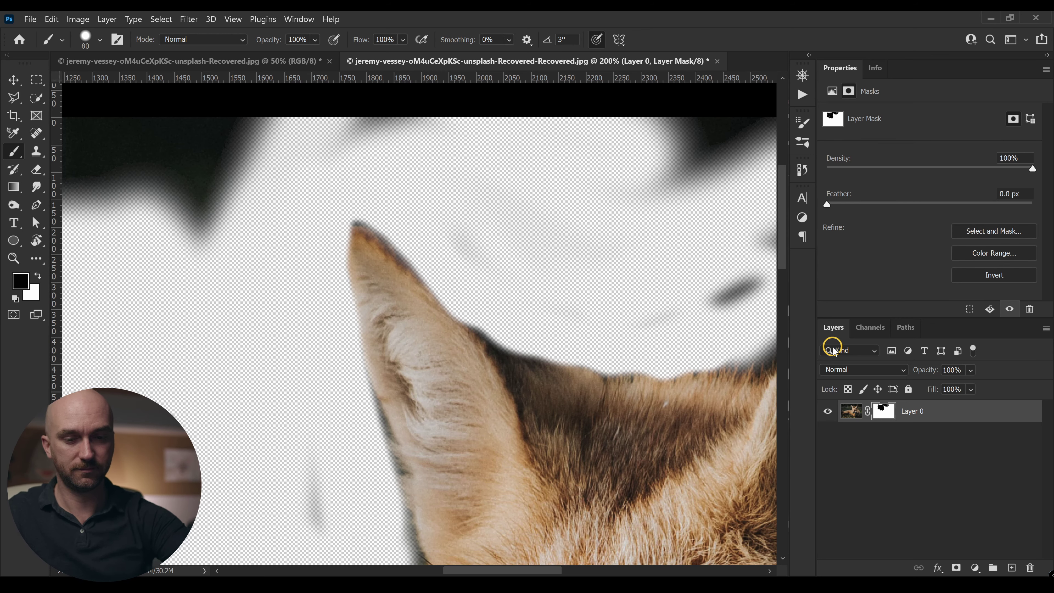
Fill Layer 0's mask with the white background color to reveal the whole photo again
key(ctrl+0)
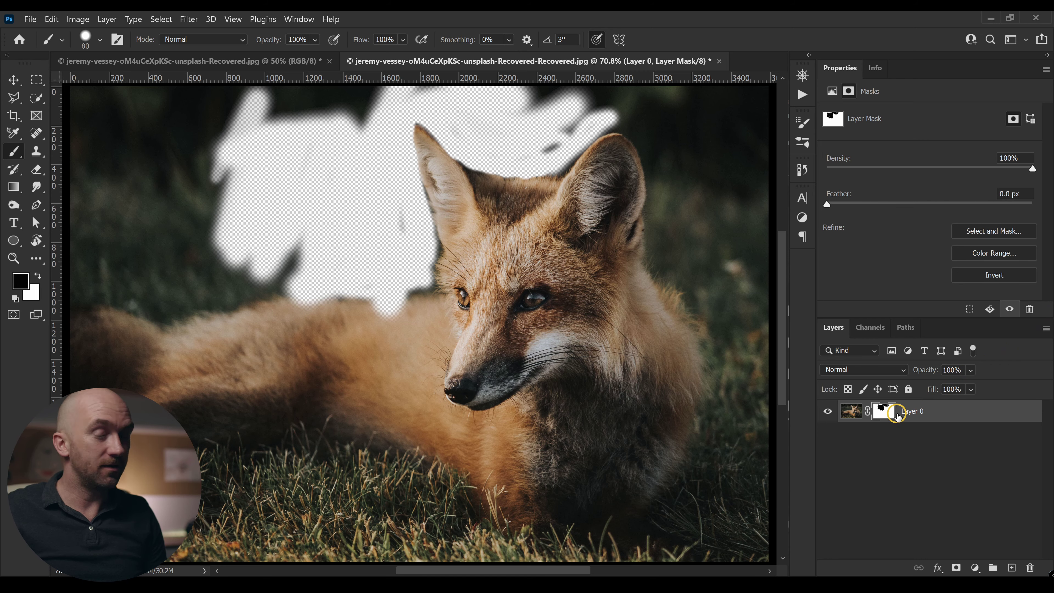
key(ctrl+BackSpace)
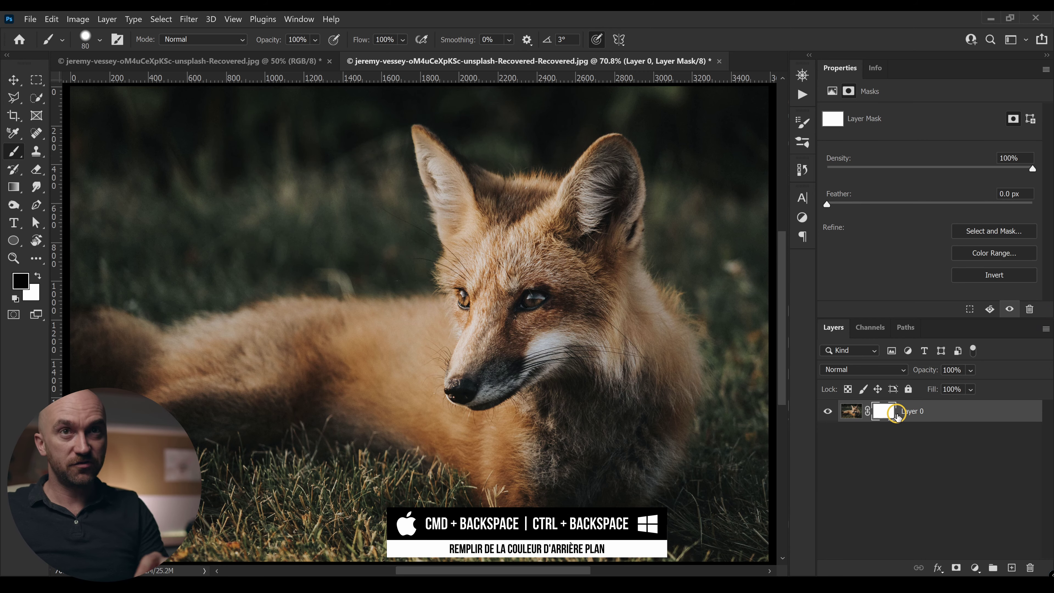
Mask out a circle around the fox's head with the Elliptical Marquee, deselect, and invert the mask so only the circle shows
click(37, 79)
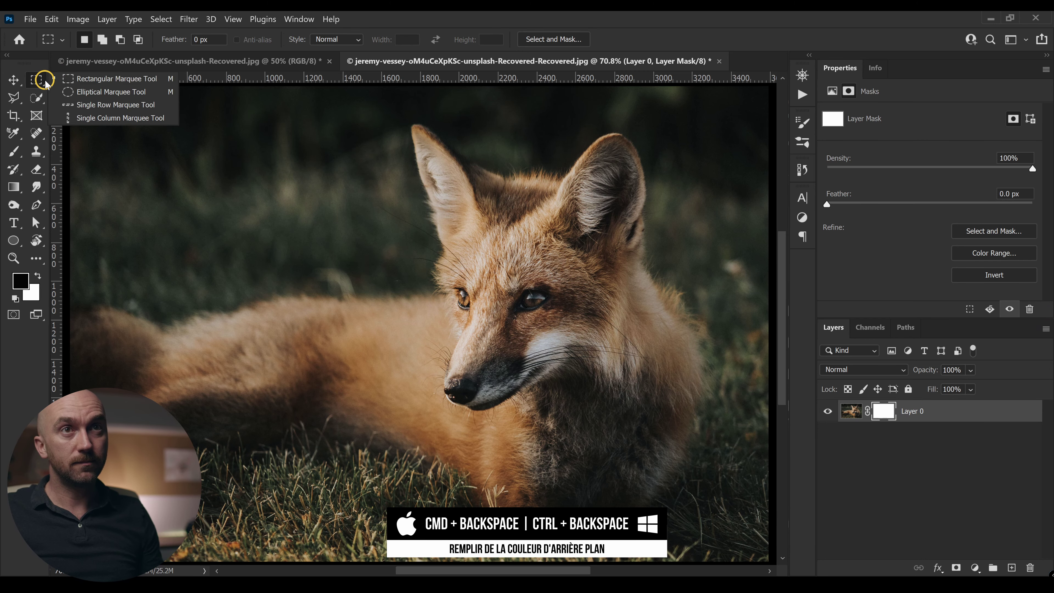
click(95, 90)
drag(414, 145, 672, 447)
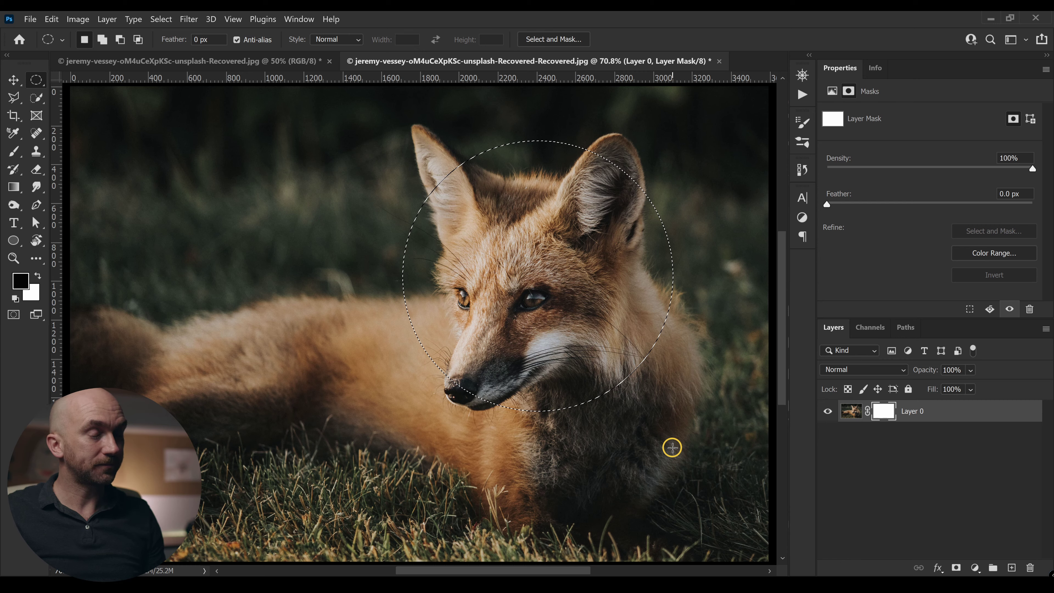
key(alt+BackSpace)
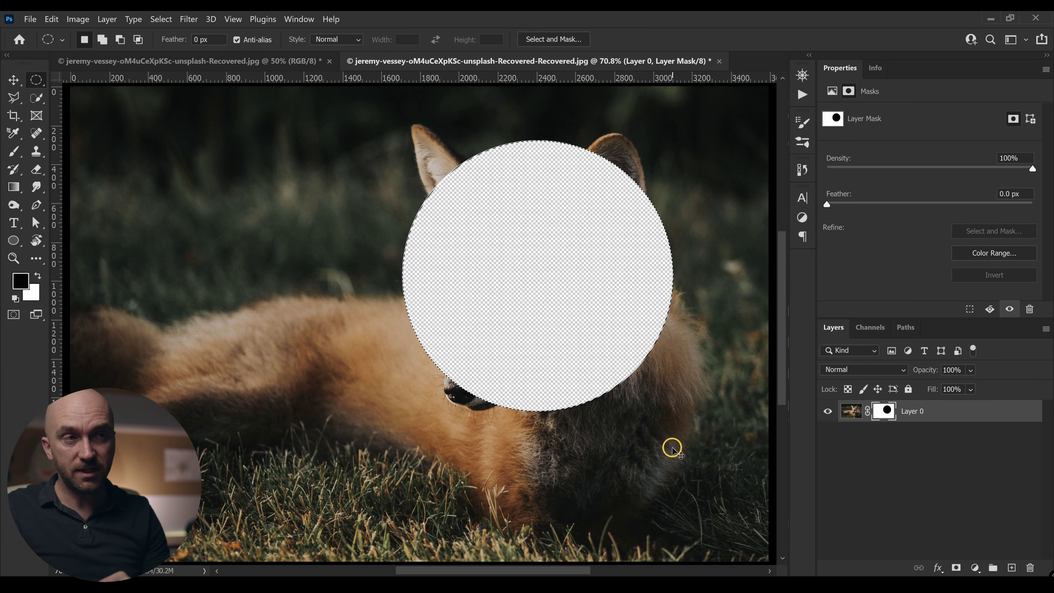
key(ctrl+d)
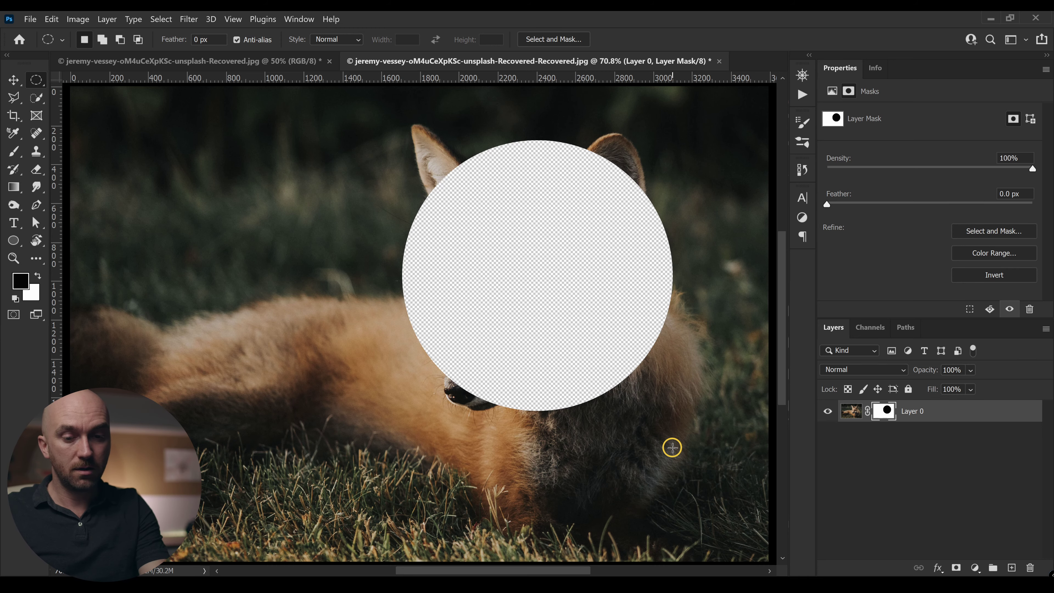
key(ctrl+i)
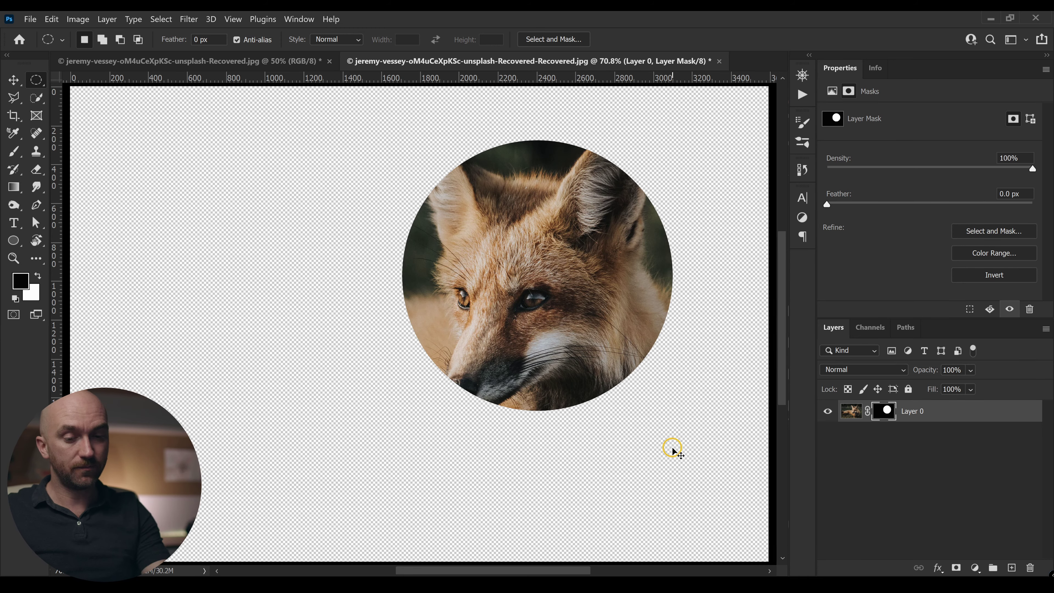
Examine the circular mask's edge around the fox's ears at 200% zoom
key(ctrl+plus)
key(ctrl+plus)
drag(714, 122, 564, 352)
drag(656, 302, 445, 289)
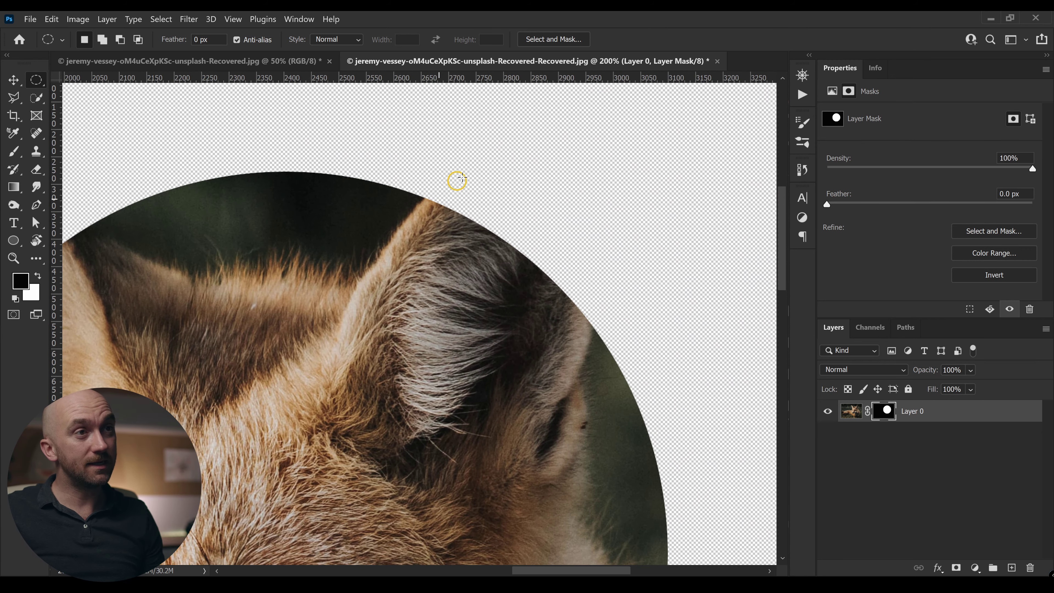
drag(213, 223, 306, 329)
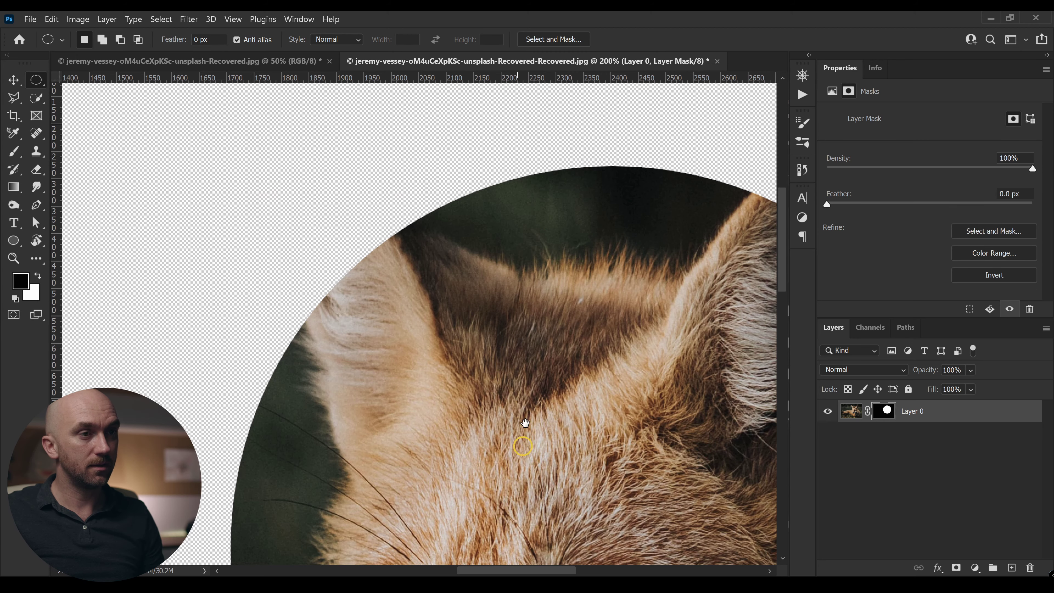
drag(519, 440, 483, 299)
drag(692, 169, 495, 497)
drag(593, 291, 553, 432)
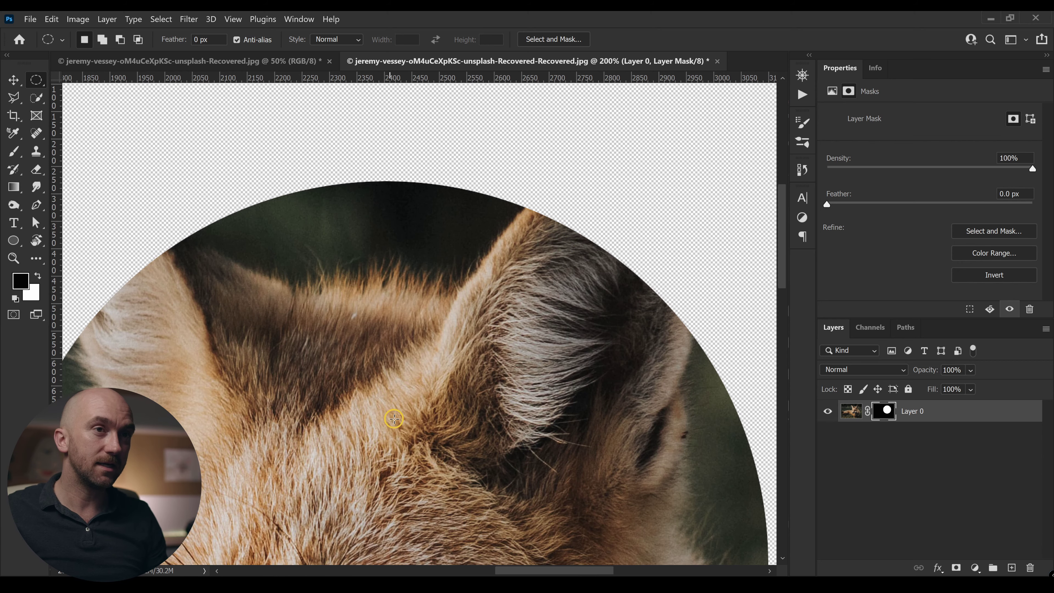
key(h)
drag(546, 474, 665, 94)
drag(417, 396, 419, 402)
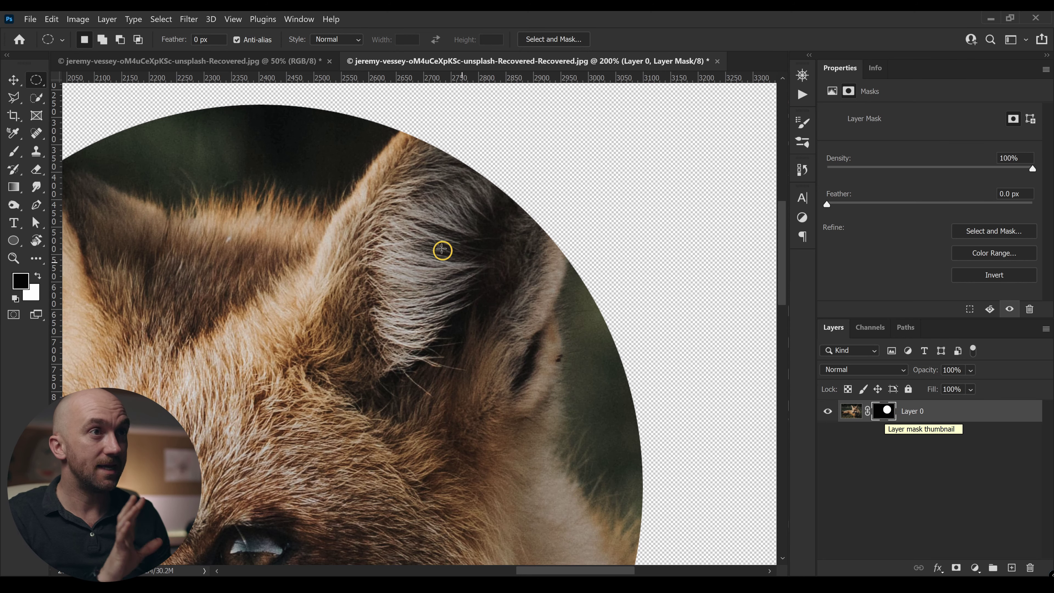
scroll(605, 188, up, 5)
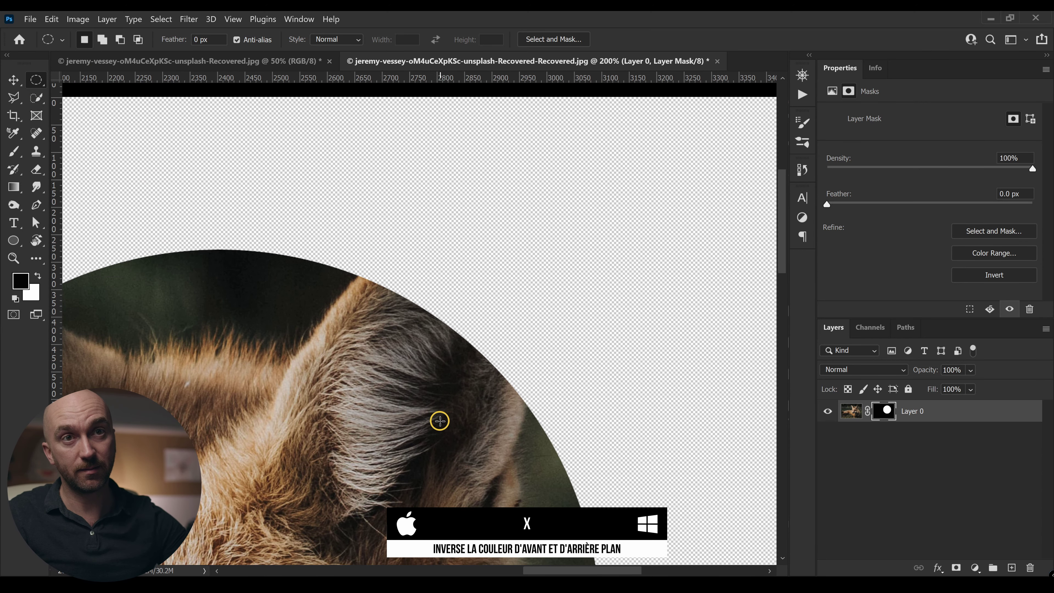
Brush white onto the circular mask to reveal the top of the fox's right ear beyond the circle
key(x)
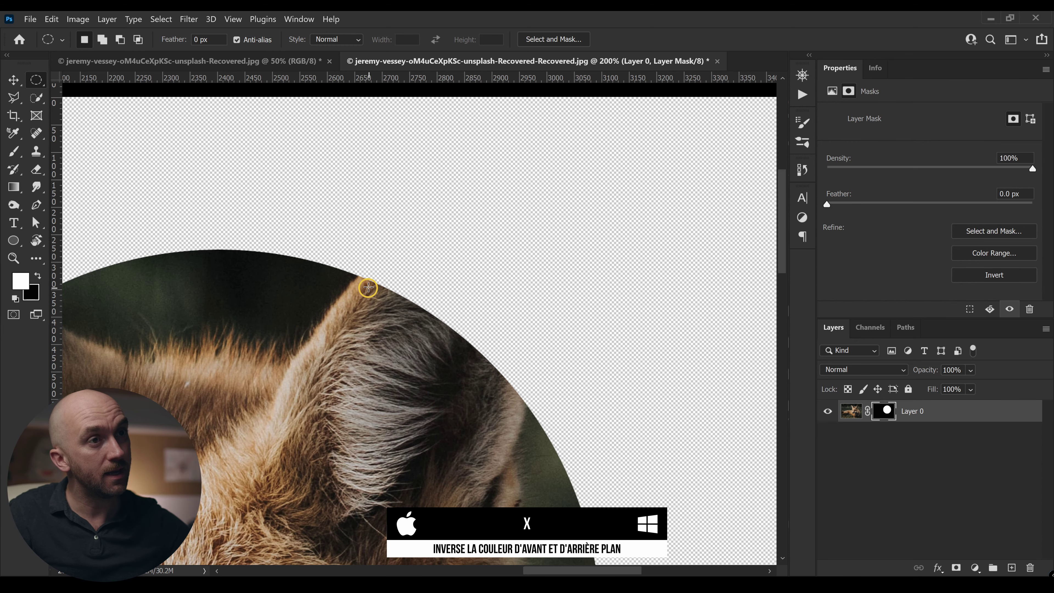
drag(370, 287, 418, 232)
key(ctrl+d)
key(b)
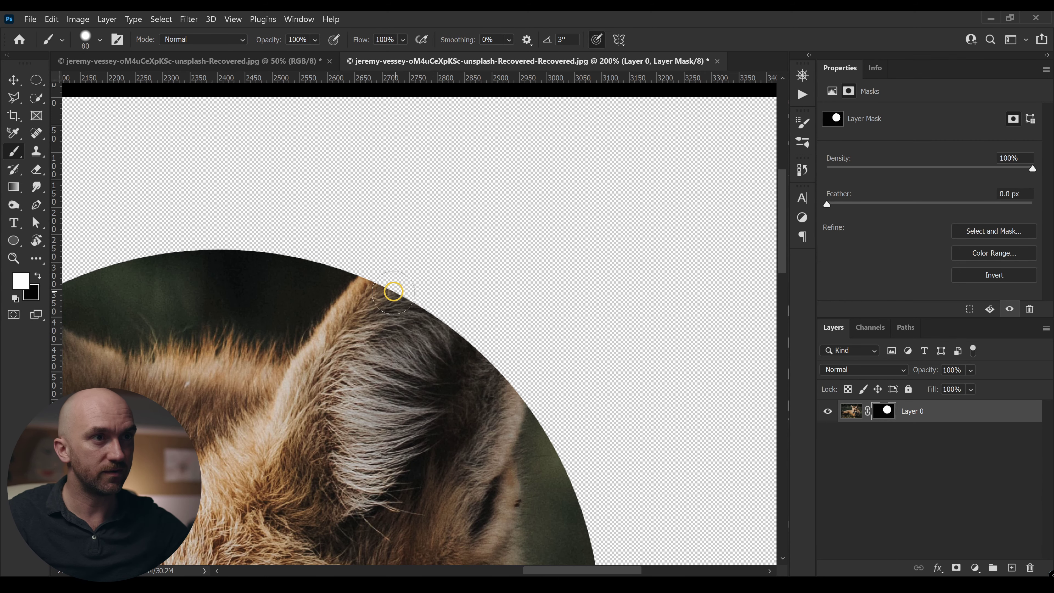
mouse_move(365, 293)
mouse_down()
mouse_move(421, 229)
mouse_move(505, 220)
mouse_move(526, 235)
mouse_move(437, 257)
mouse_move(429, 349)
mouse_move(448, 254)
mouse_move(439, 257)
mouse_move(461, 284)
mouse_move(481, 427)
mouse_move(493, 356)
mouse_move(507, 416)
mouse_move(513, 342)
mouse_move(477, 241)
mouse_move(478, 323)
mouse_up()
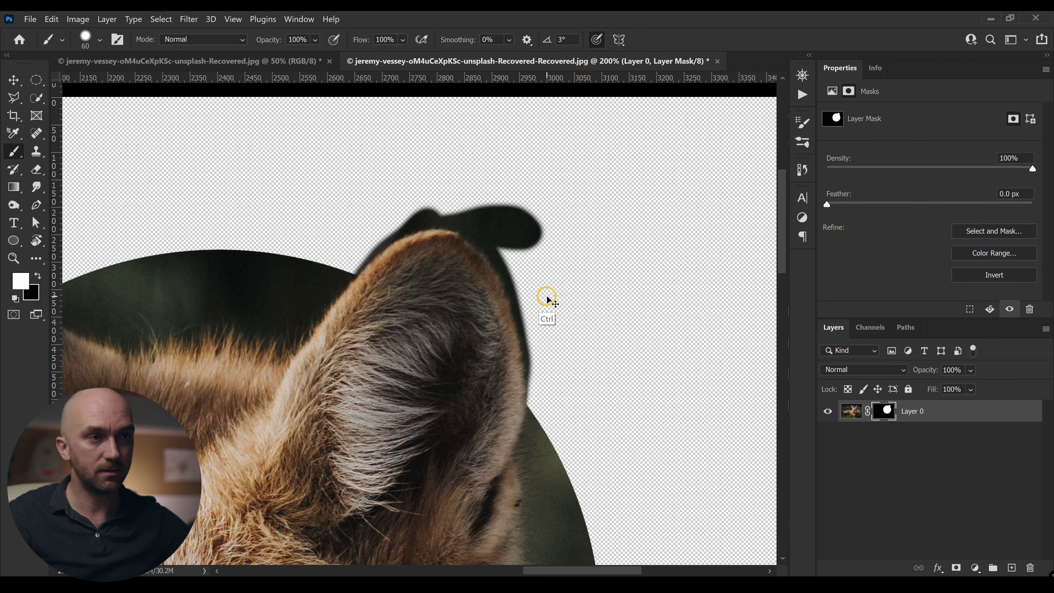
Cut away the excess background around the revealed right ear by painting black on the mask with a smaller brush
key(bracketleft)
key(bracketleft)
key(bracketleft)
key(bracketleft)
key(x)
mouse_move(537, 393)
mouse_down()
mouse_move(515, 237)
mouse_move(498, 216)
mouse_up()
Trace closely along the right ear's inner edge and tip in black with a 7 px brush at 400% zoom
scroll(361, 241, up, 2)
key(bracketleft)
key(bracketleft)
key(bracketleft)
key(bracketleft)
key(bracketleft)
key(bracketleft)
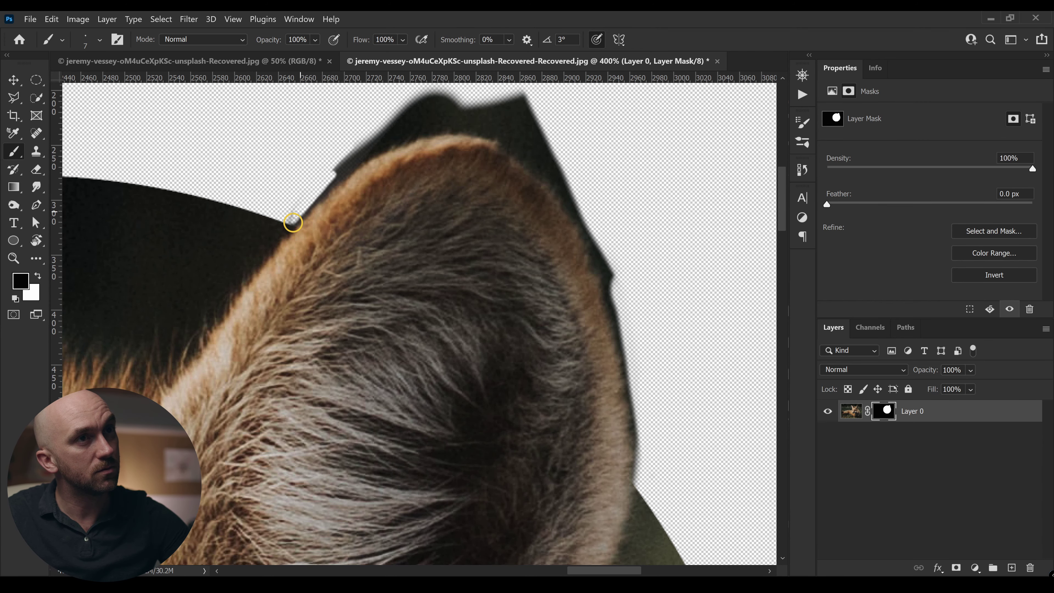
mouse_move(292, 223)
mouse_down()
mouse_move(365, 148)
mouse_move(321, 180)
mouse_up()
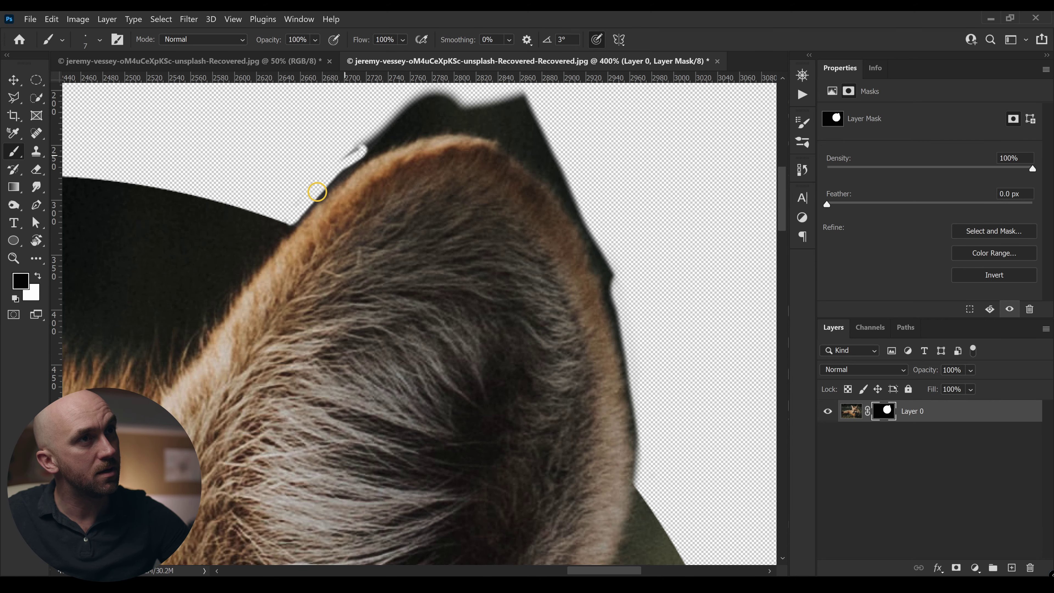
mouse_move(396, 141)
mouse_down()
mouse_move(366, 148)
mouse_move(414, 141)
mouse_move(555, 186)
mouse_up()
drag(434, 113, 405, 129)
Hide the remaining dark background above the right ear's tip with a larger black brush
key(bracketright)
key(bracketright)
key(bracketright)
key(bracketright)
key(bracketright)
key(bracketright)
key(bracketright)
mouse_move(376, 144)
mouse_down()
mouse_move(444, 99)
mouse_move(508, 122)
mouse_move(498, 124)
mouse_up()
Clean up the right ear's outer edge on the mask with a 15 px black brush
key(bracketleft)
key(bracketleft)
key(bracketleft)
mouse_move(557, 161)
mouse_down()
mouse_move(593, 236)
mouse_move(631, 387)
mouse_up()
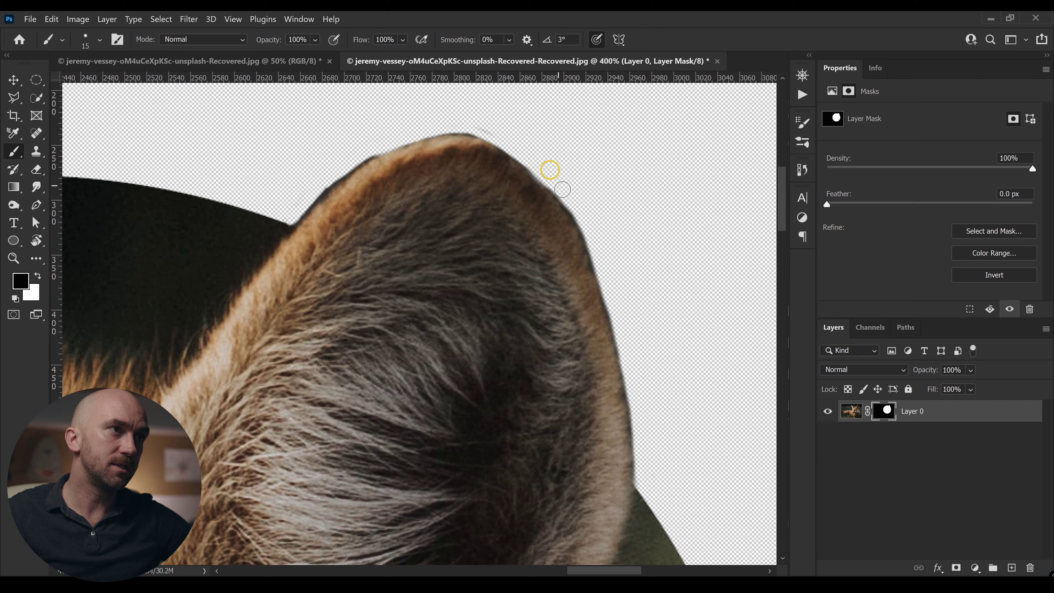
drag(589, 238, 598, 265)
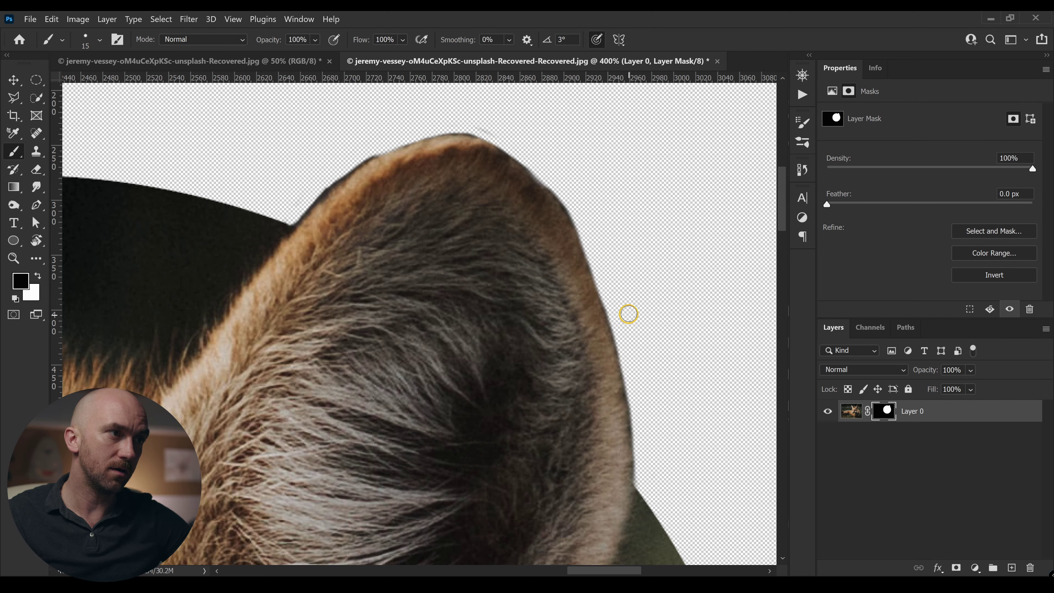
click(611, 280)
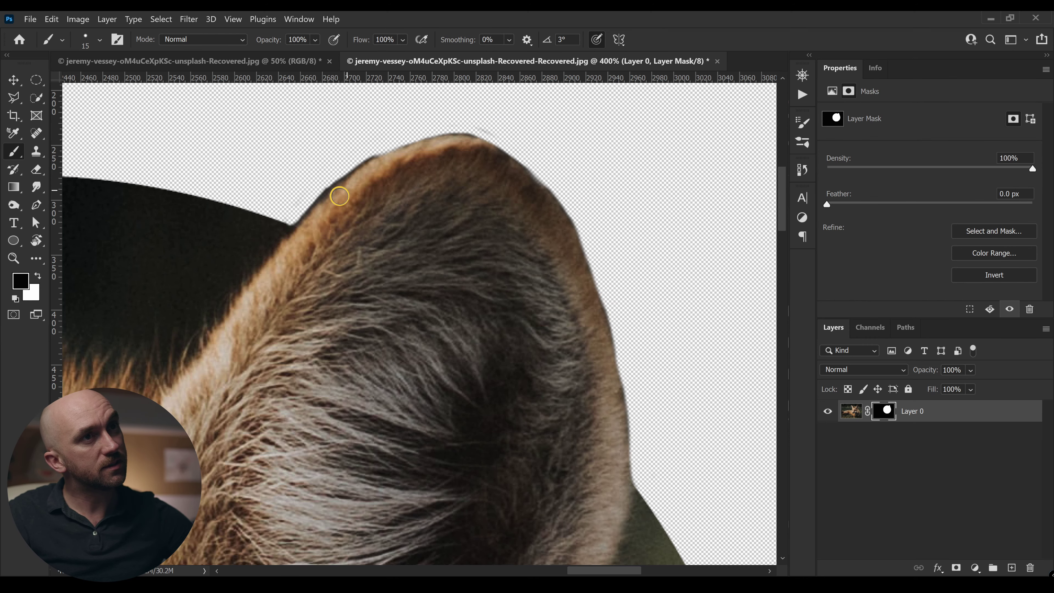
key(bracketleft)
key(bracketleft)
key(bracketleft)
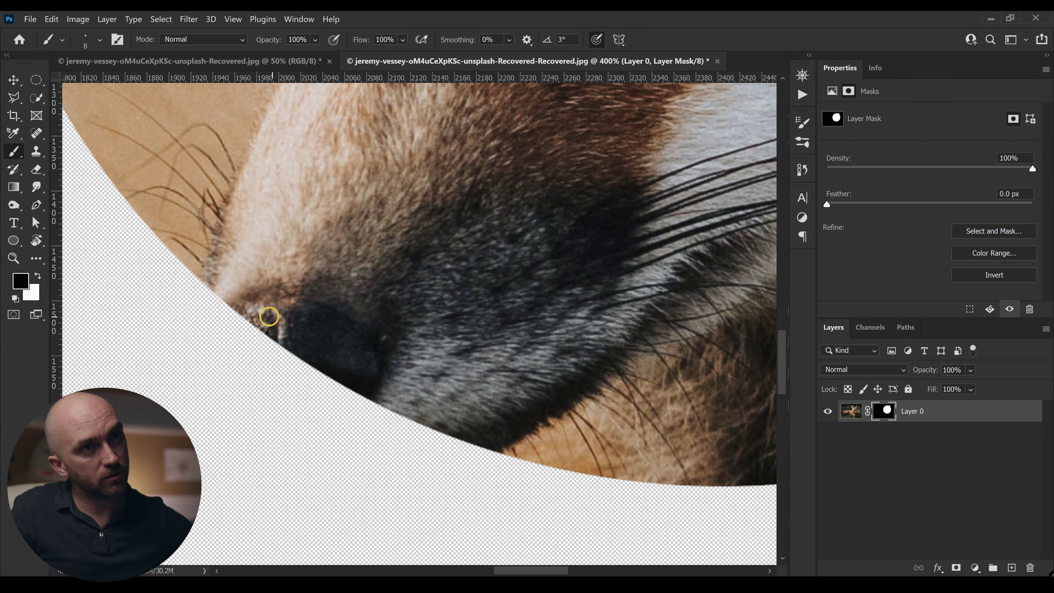
Reveal the fox's nose and chin beyond the circle by painting white on the mask with a 35 px brush
key(bracketright)
key(bracketright)
key(bracketright)
key(bracketright)
key(bracketright)
key(bracketright)
key(bracketright)
key(bracketright)
key(bracketright)
drag(239, 262, 231, 343)
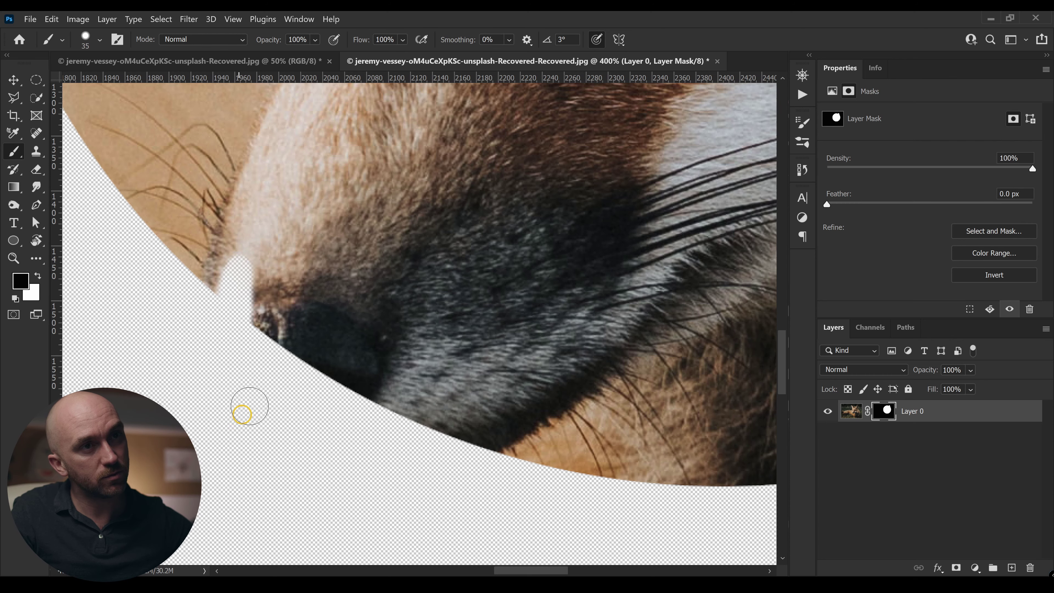
key(ctrl+z)
key(x)
mouse_move(234, 309)
mouse_down()
mouse_move(308, 398)
mouse_move(448, 452)
mouse_up()
mouse_move(240, 281)
mouse_down()
mouse_move(249, 448)
mouse_move(199, 349)
mouse_move(210, 307)
mouse_move(202, 330)
mouse_move(348, 486)
mouse_move(481, 470)
mouse_up()
Hide the excess background around the fox's nose and chin by painting black on the mask with a 40 px brush
key(bracketleft)
key(bracketleft)
key(bracketleft)
key(bracketleft)
key(bracketleft)
key(bracketleft)
key(bracketleft)
key(x)
key(bracketright)
key(bracketright)
key(bracketright)
key(bracketright)
key(bracketright)
mouse_move(199, 366)
mouse_down()
mouse_move(280, 487)
mouse_move(310, 485)
mouse_move(280, 471)
mouse_move(418, 560)
mouse_up()
key(ctrl+0)
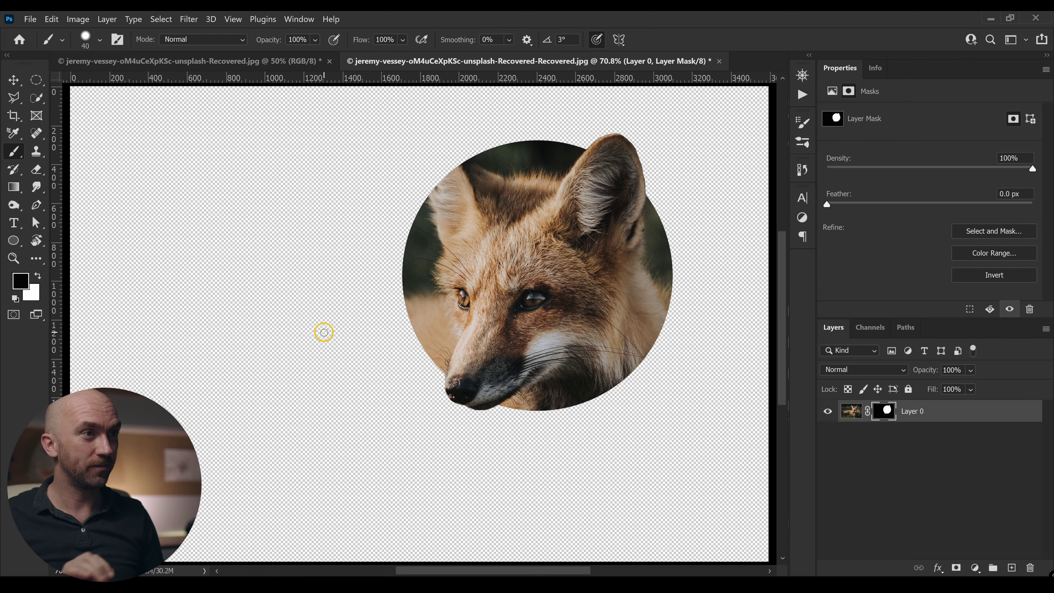
Add a solid color fill layer in dark brown 5a431e and place it beneath the fox layer
click(975, 568)
click(963, 324)
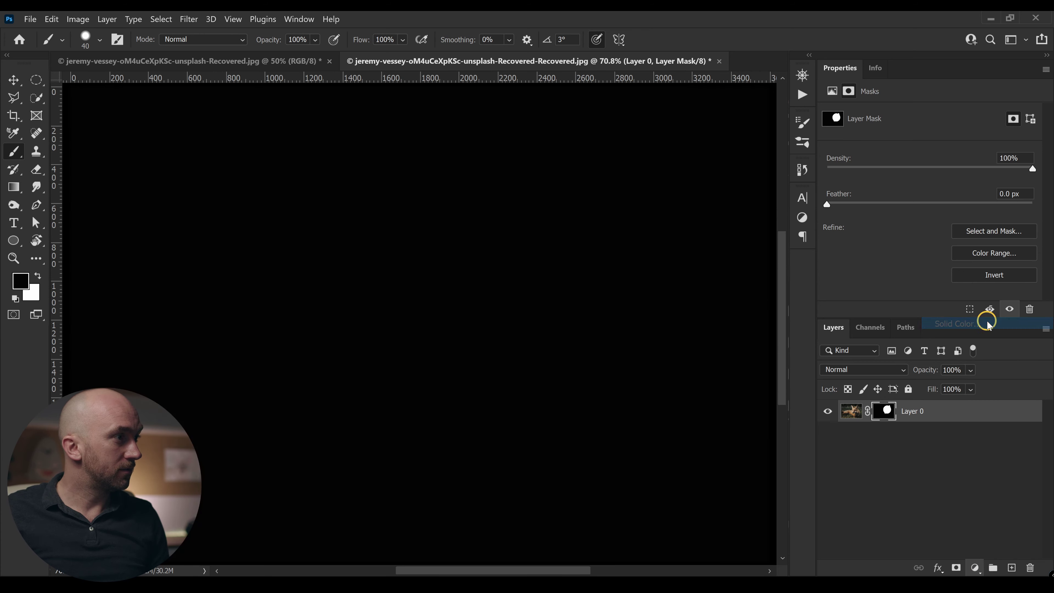
drag(884, 199, 889, 268)
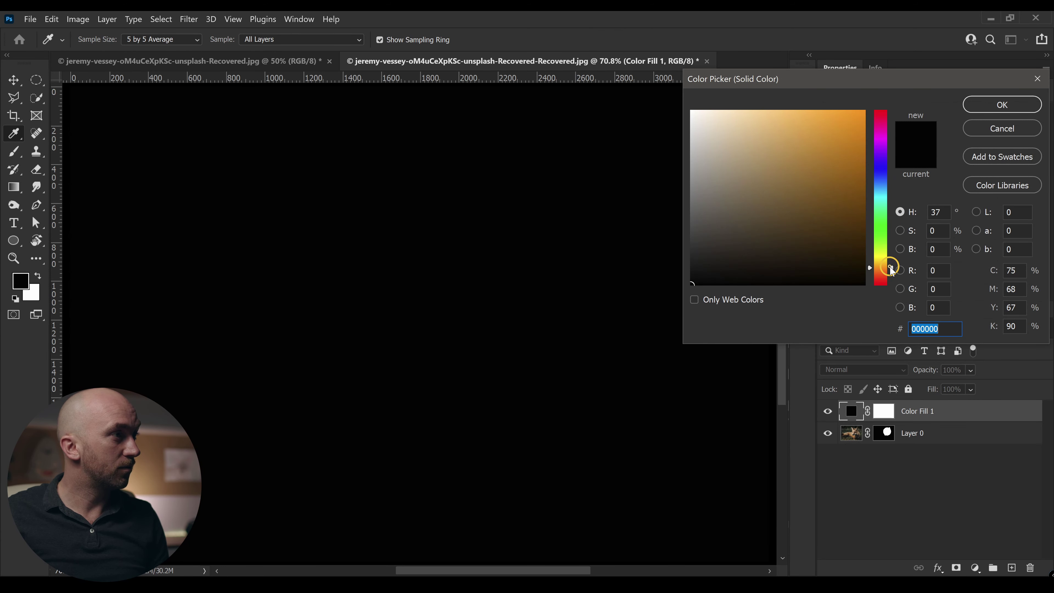
click(796, 228)
mouse_move(796, 227)
mouse_down()
mouse_move(806, 236)
mouse_move(807, 223)
mouse_up()
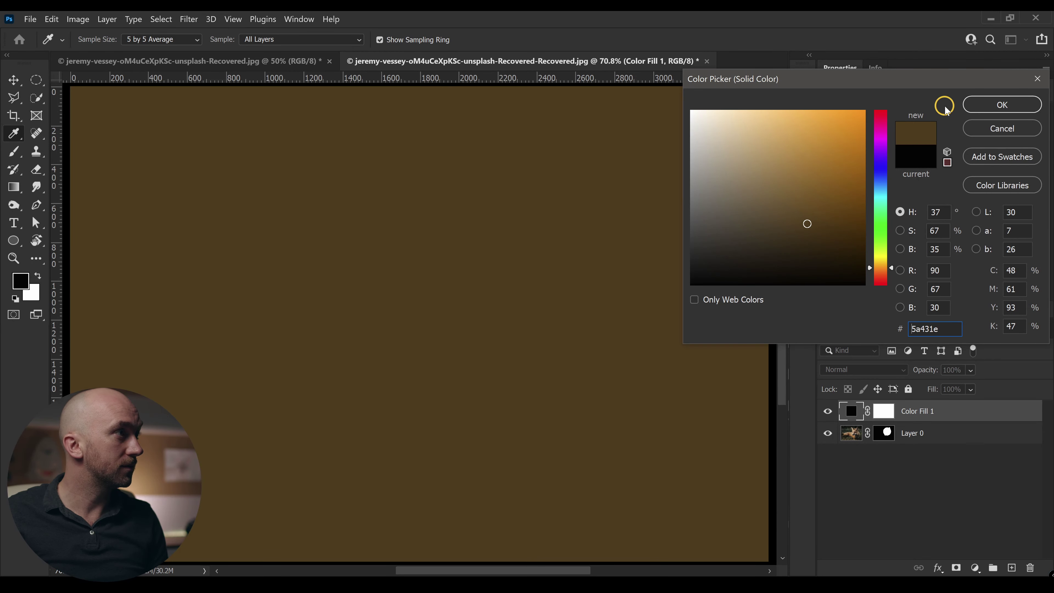
click(1011, 105)
drag(936, 407, 938, 442)
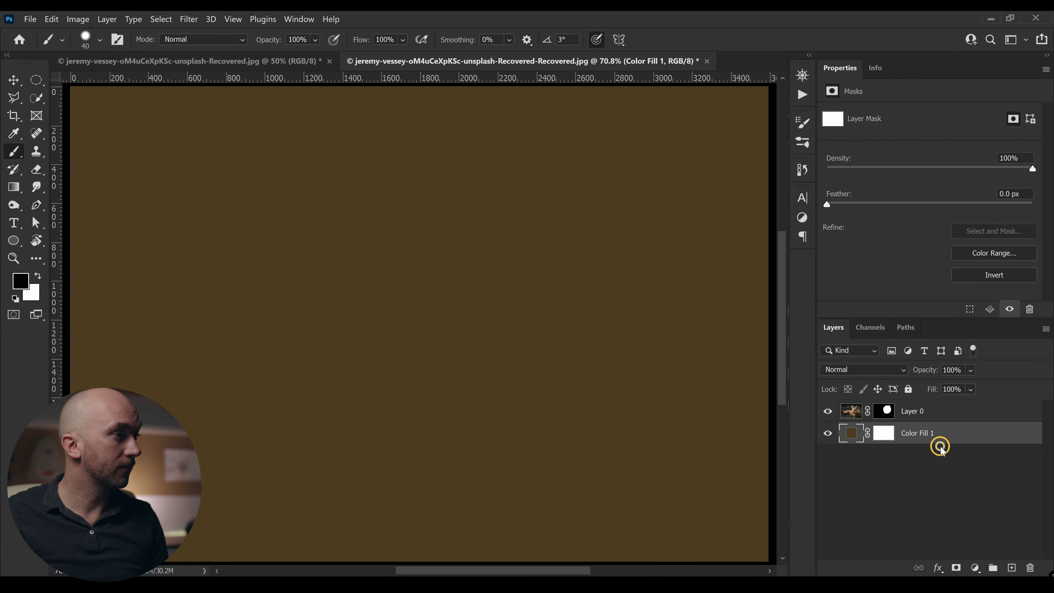
Move the masked fox layer toward the canvas center, to about X -546 px and Y 63 px
key(v)
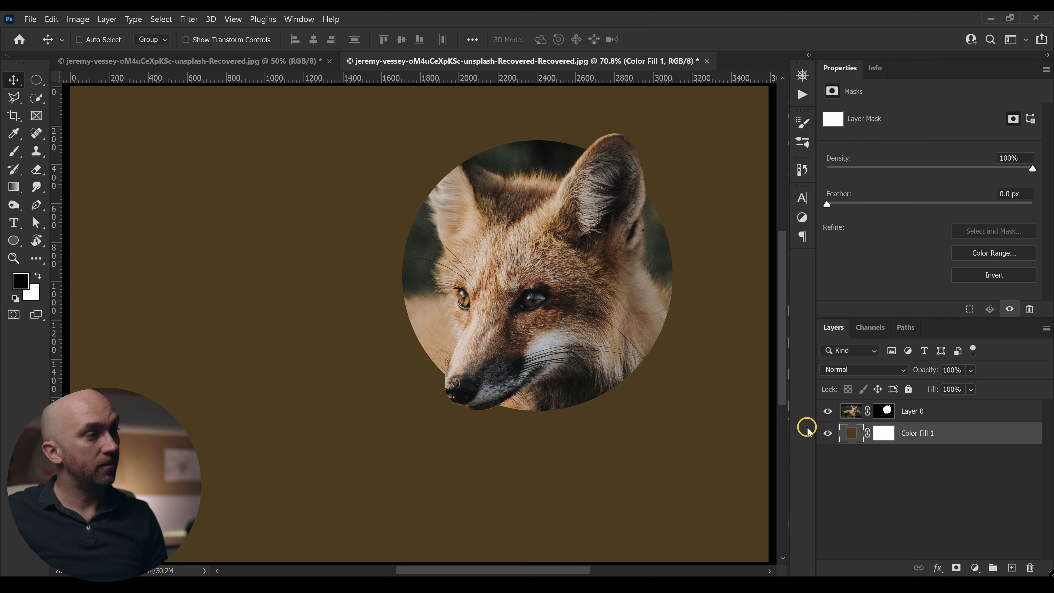
click(921, 415)
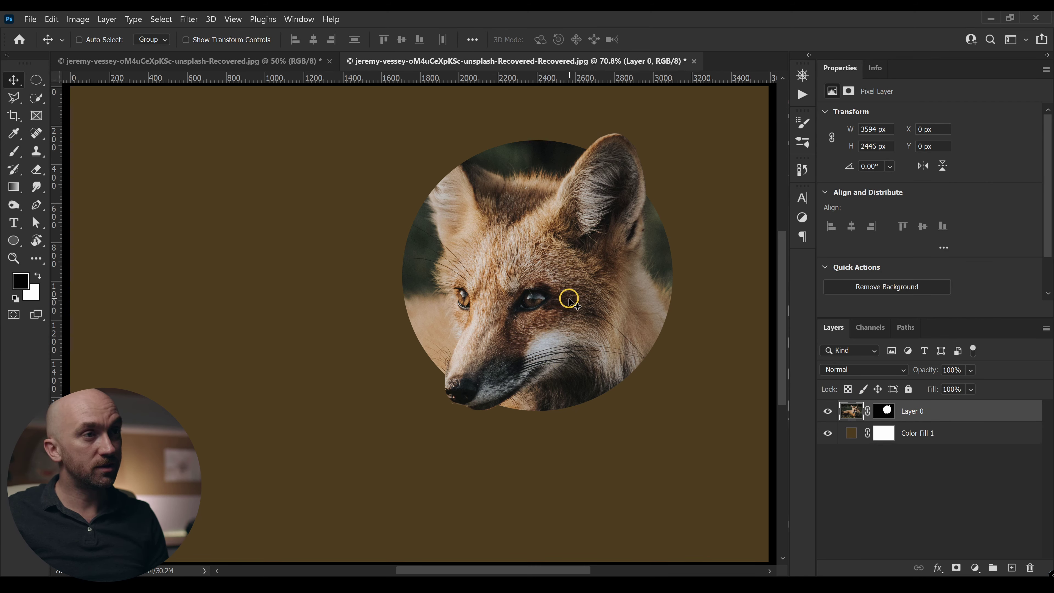
drag(517, 283, 439, 298)
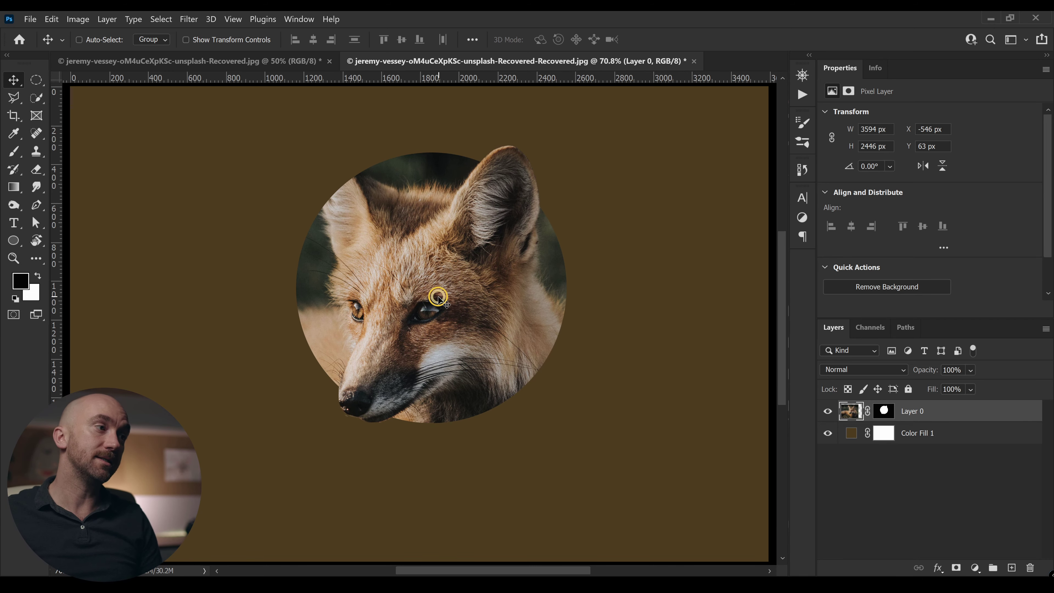
Give the fox layer a drop shadow in black 000000 with a size of 68 px
double_click(1027, 412)
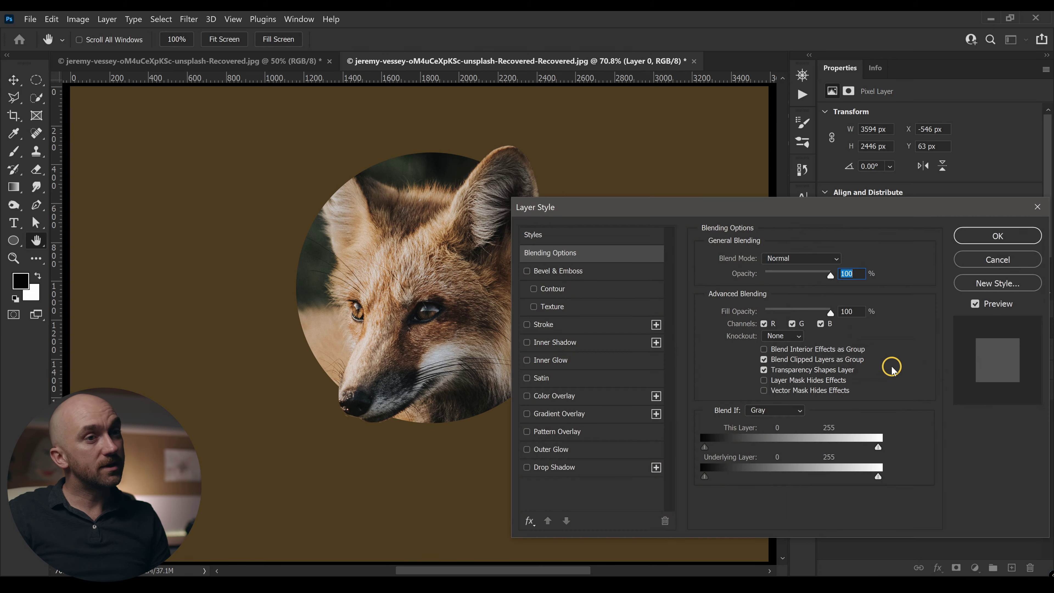
click(556, 465)
drag(705, 207, 815, 197)
click(954, 250)
drag(730, 249, 611, 333)
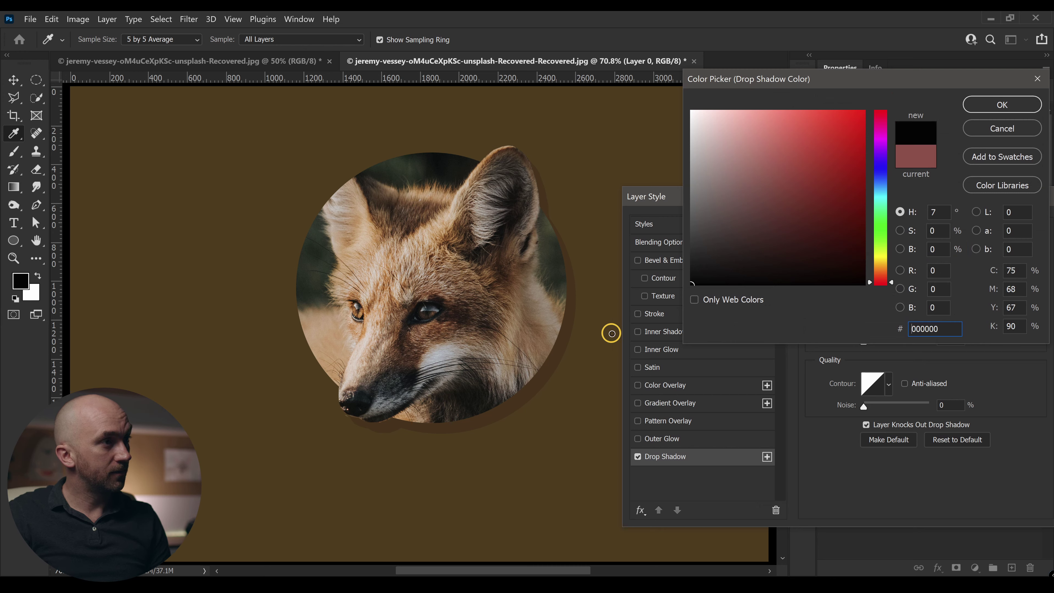
click(1001, 104)
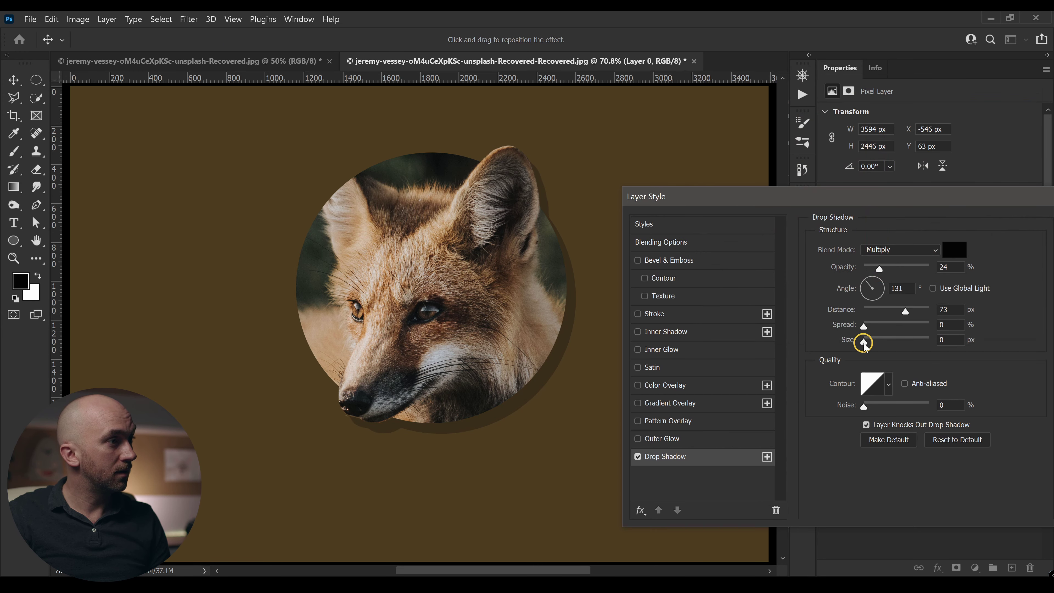
drag(864, 342, 884, 341)
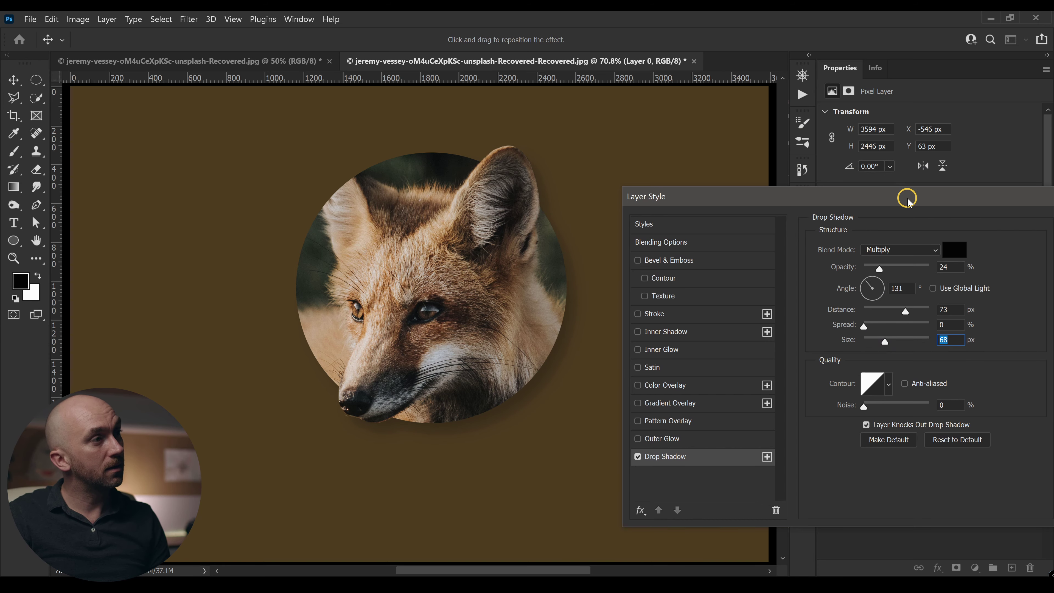
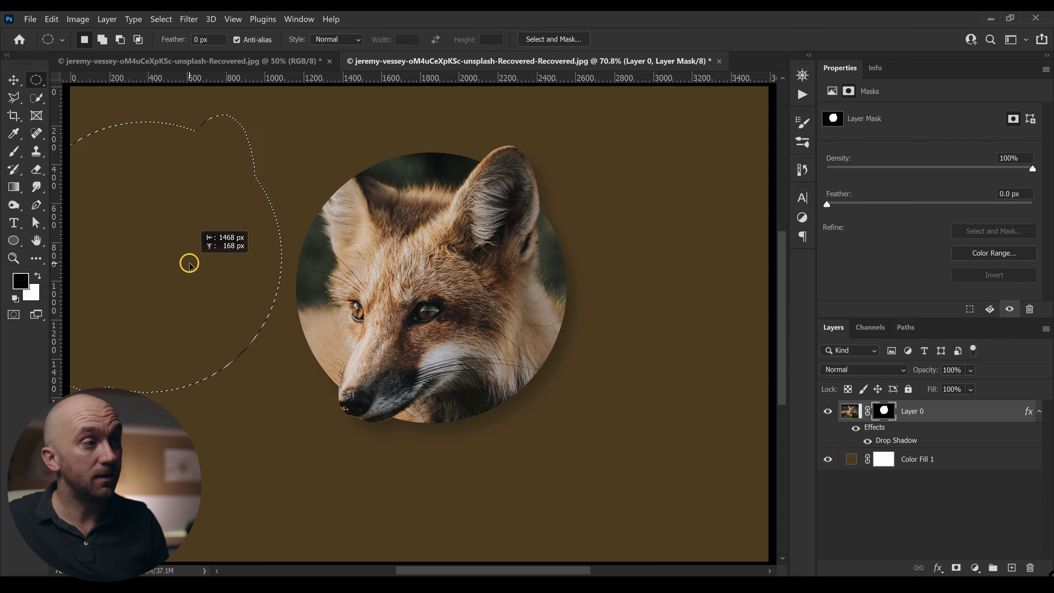
Add a new layer above the brown fill and fill the moved fox-shaped selection with white
click(934, 467)
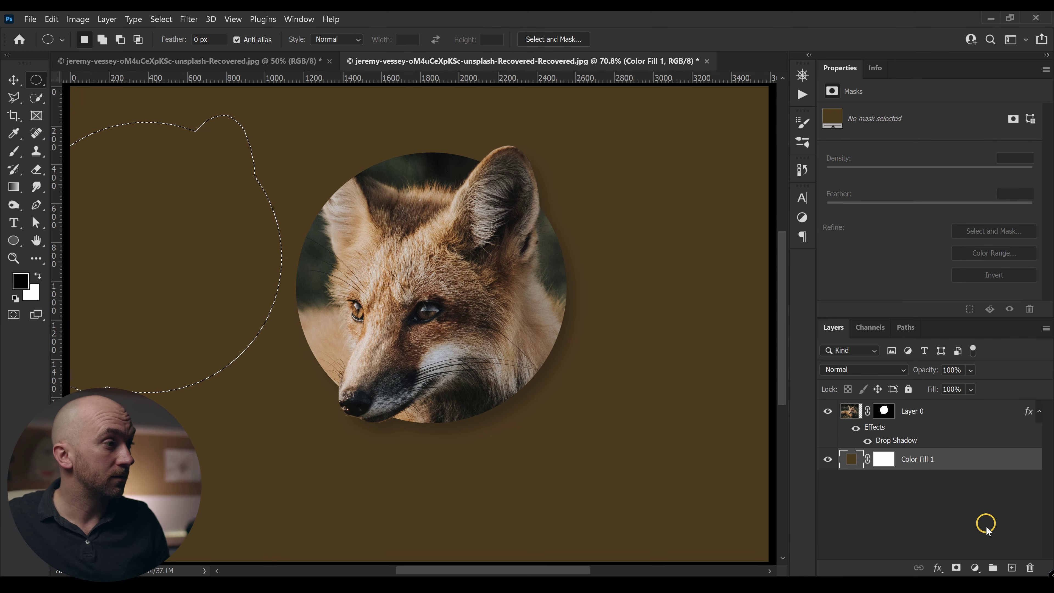
click(1013, 567)
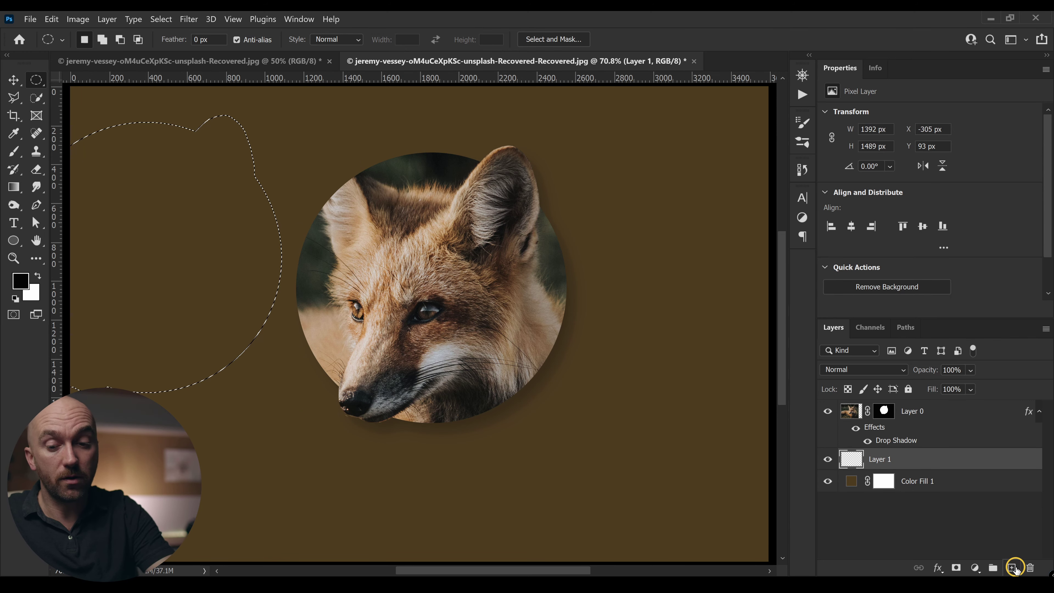
key(ctrl+BackSpace)
Display the fox layer's mask on its own in black and white
drag(451, 373, 370, 350)
click(886, 411)
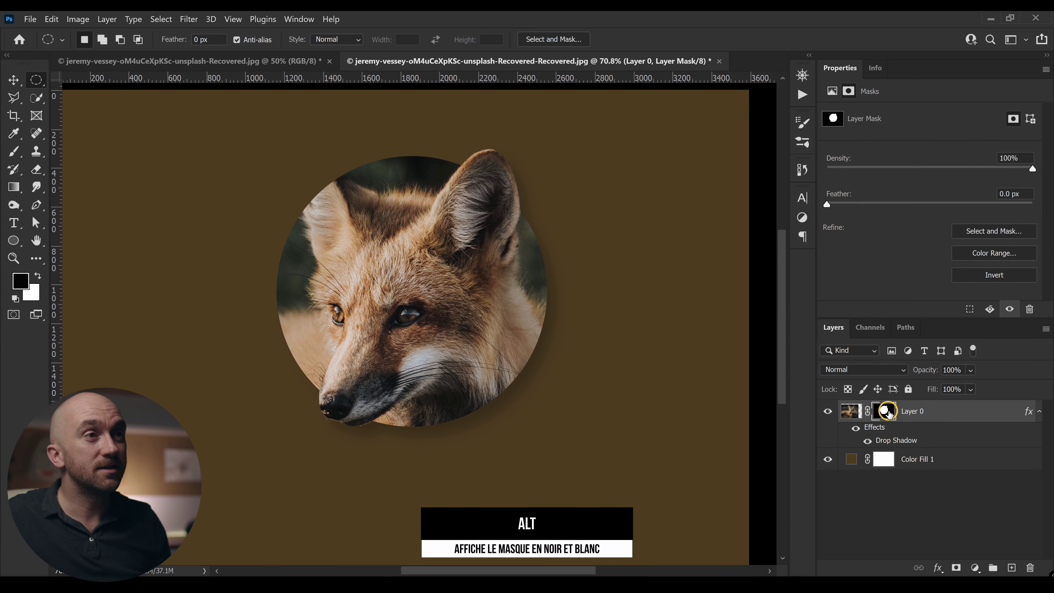
alt+click(887, 412)
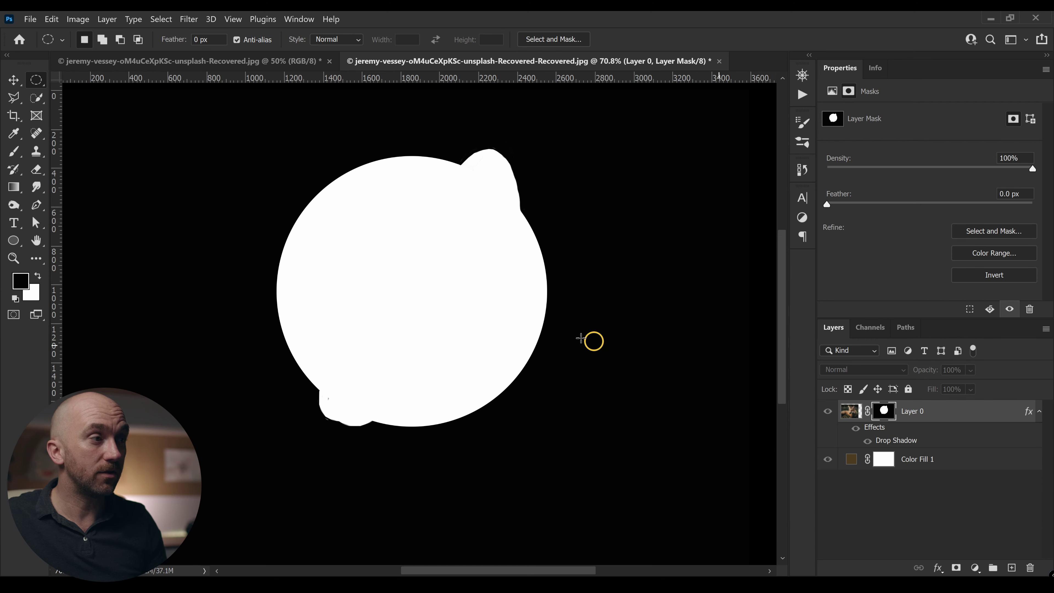
Try a 150 px brush on the mask beside the circle, dabbing white at 50% opacity and black at 10%, and restore 100% opacity
key(b)
key(x)
click(570, 220)
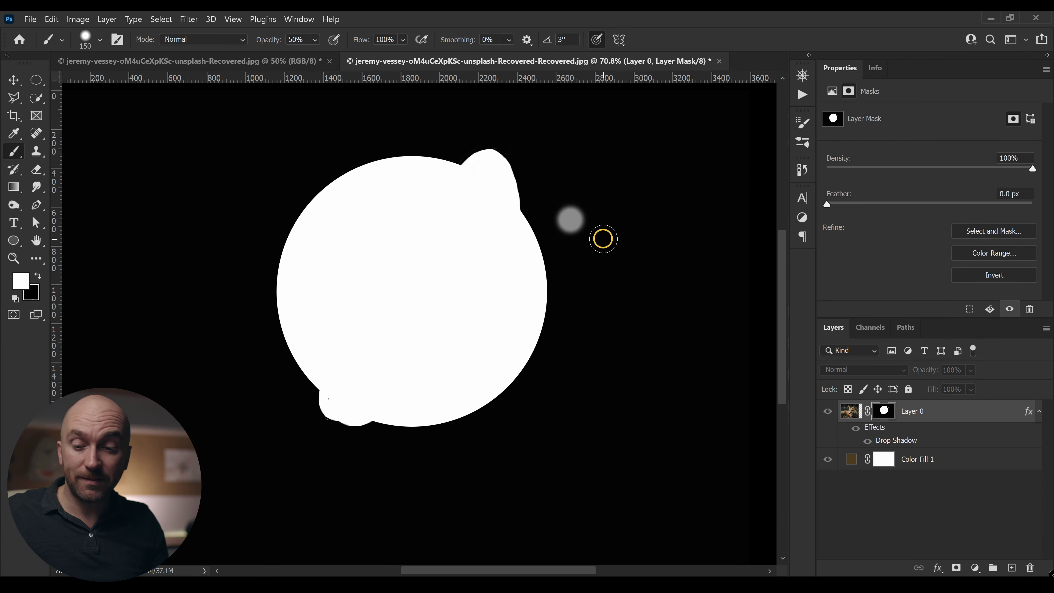
key(x)
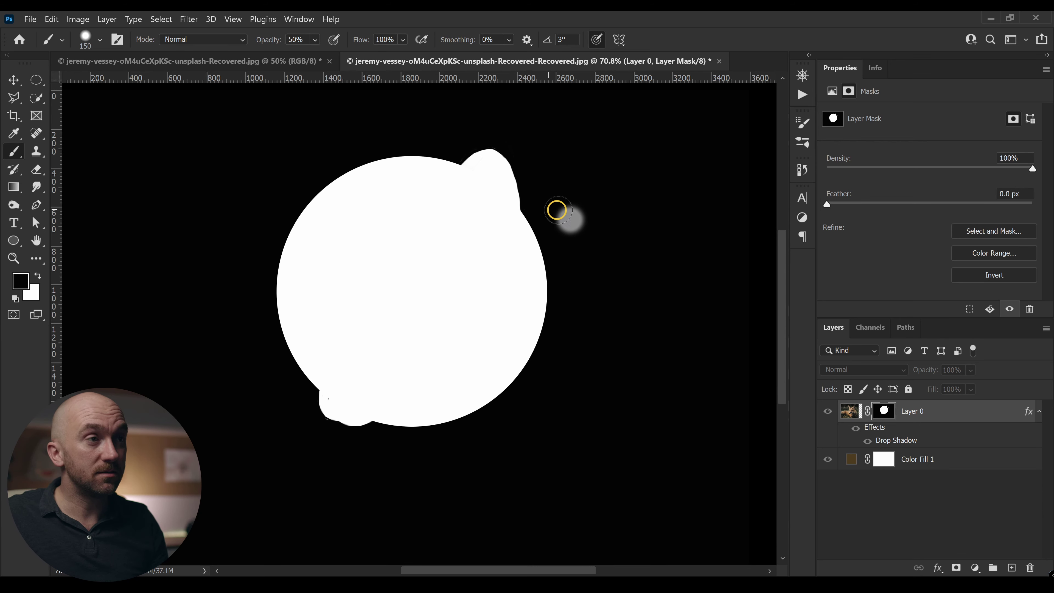
key(1)
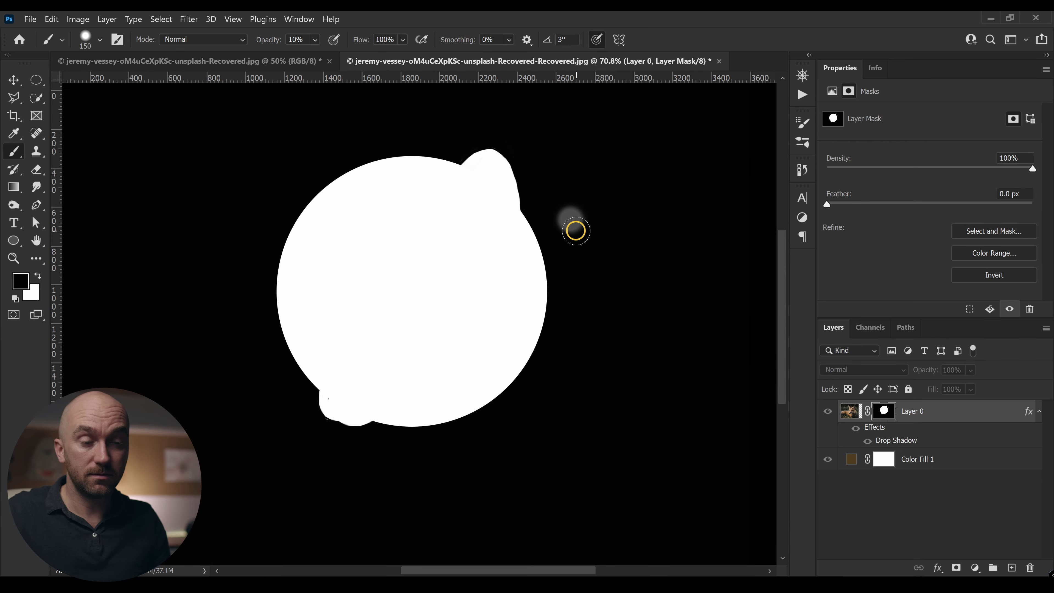
key(0)
Return to the normal image view and toggle the fox layer's mask off and on
click(850, 411)
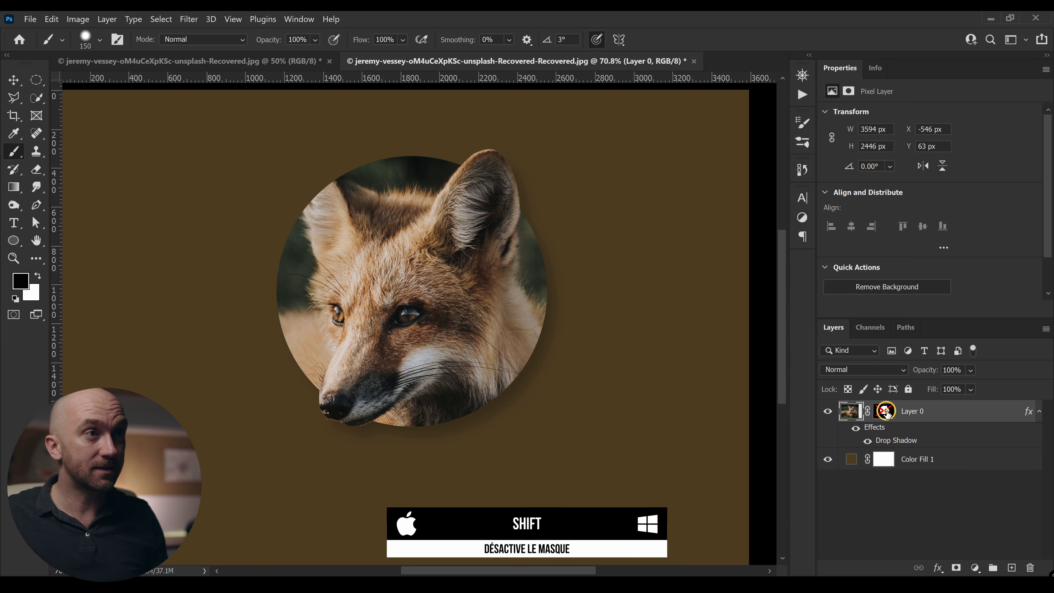
shift+click(886, 412)
shift+click(885, 412)
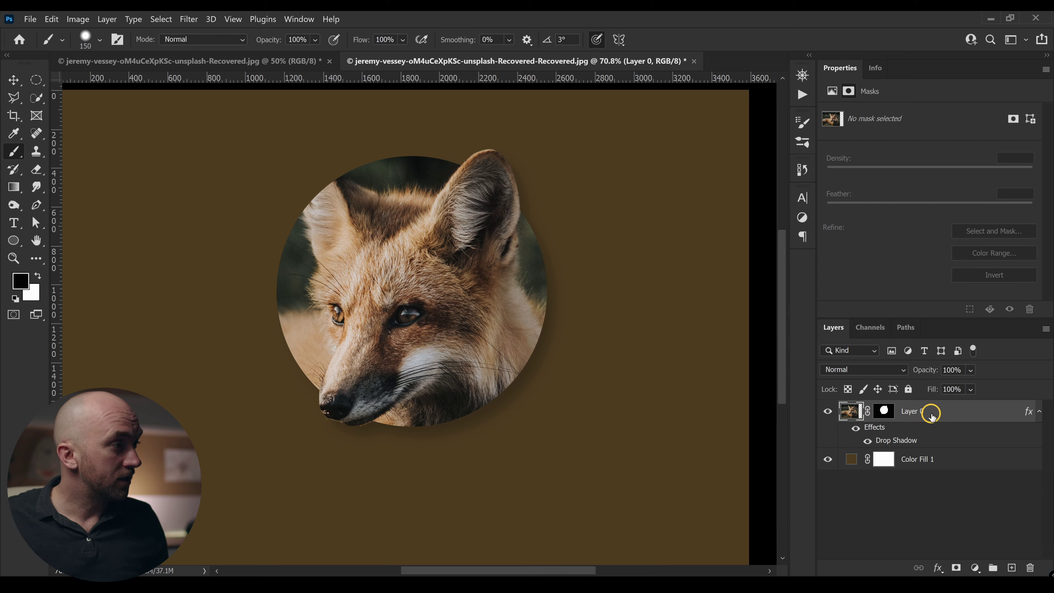
Create a layer group, put the fox layer inside it and duplicate that layer within the group
click(993, 568)
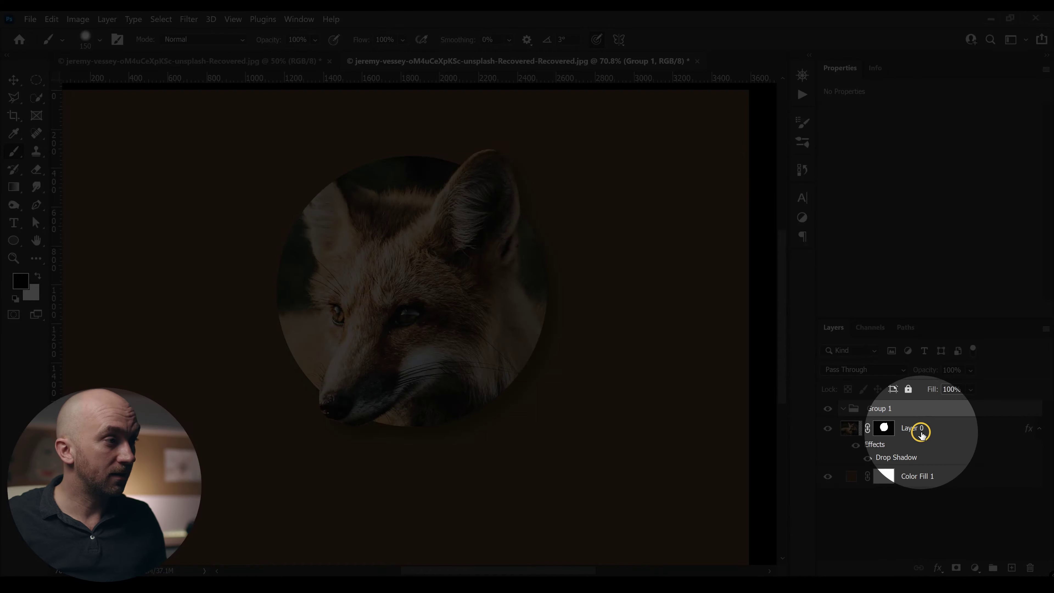
click(920, 431)
drag(911, 432, 1012, 568)
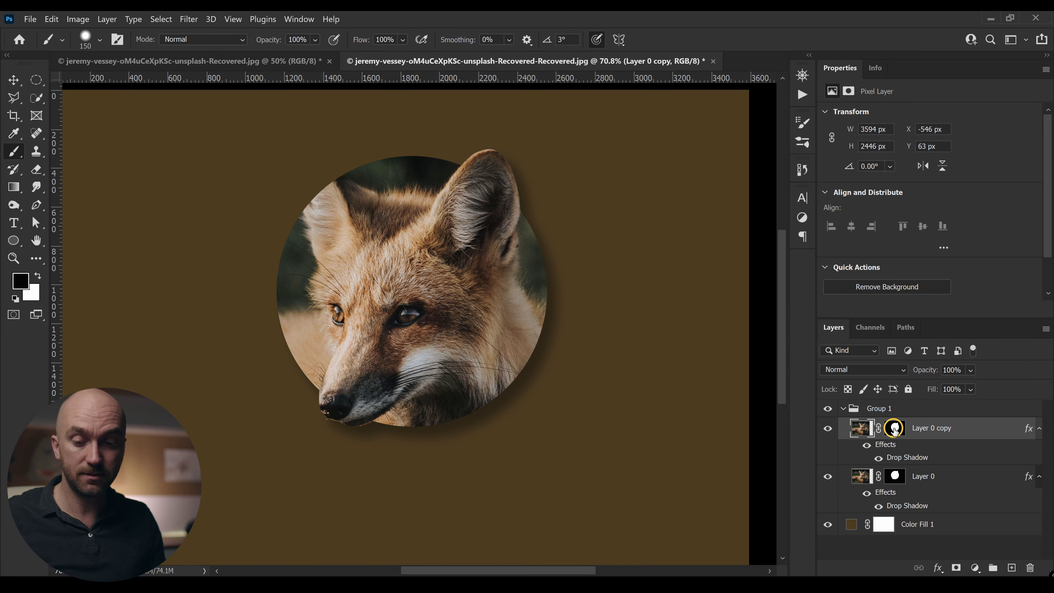
Separate the two fox portraits so they sit side by side without overlapping
key(v)
mouse_move(454, 288)
mouse_down()
mouse_move(216, 290)
mouse_move(577, 298)
mouse_move(617, 319)
mouse_up()
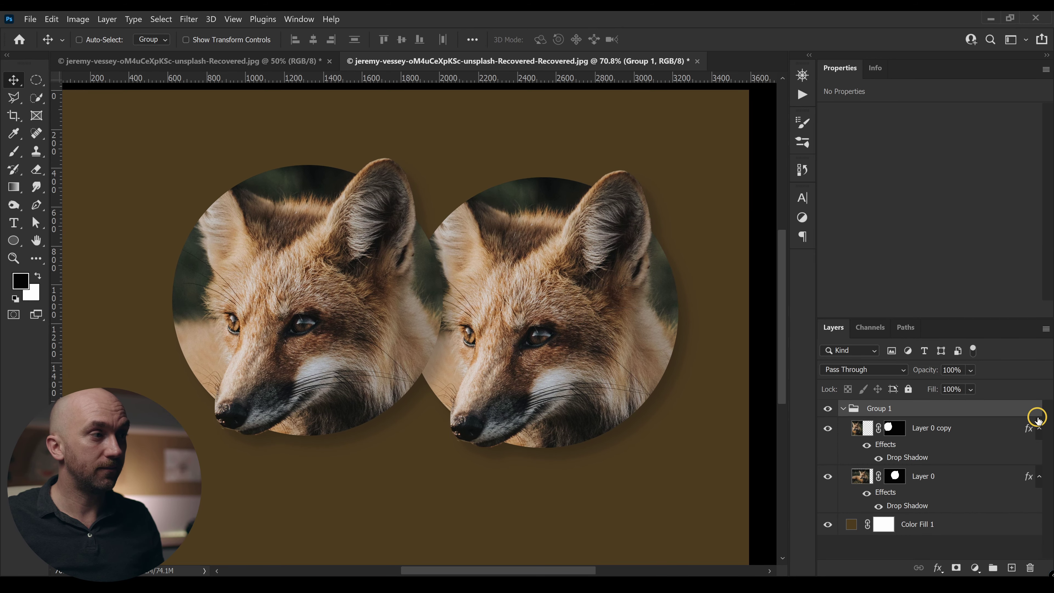
click(971, 430)
drag(334, 312, 260, 337)
Mask the group to show only a rectangular band across both foxes' eyes, filling the band black on the mask and inverting it
click(886, 415)
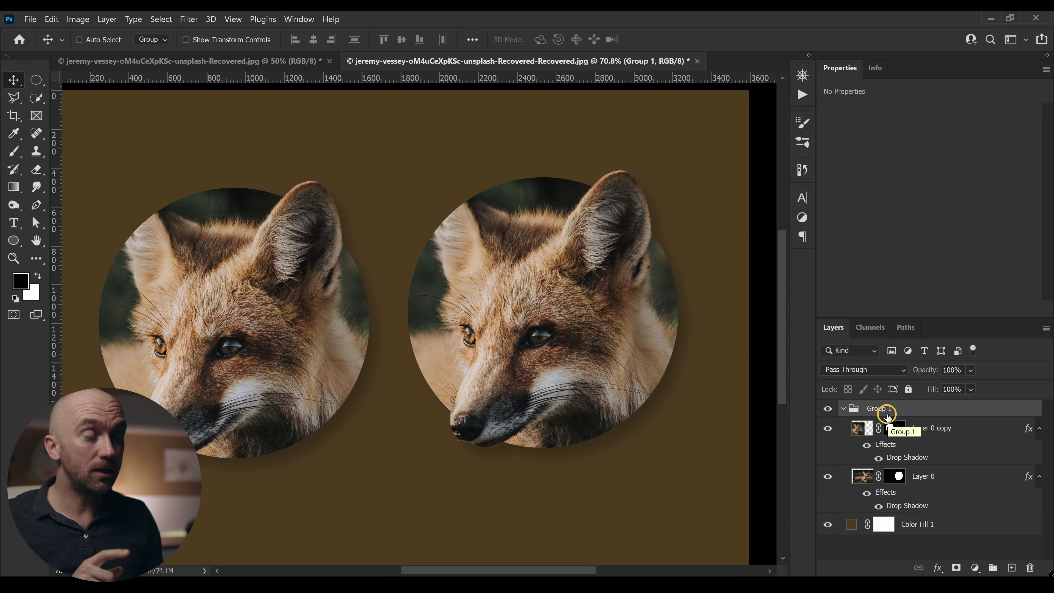
click(956, 568)
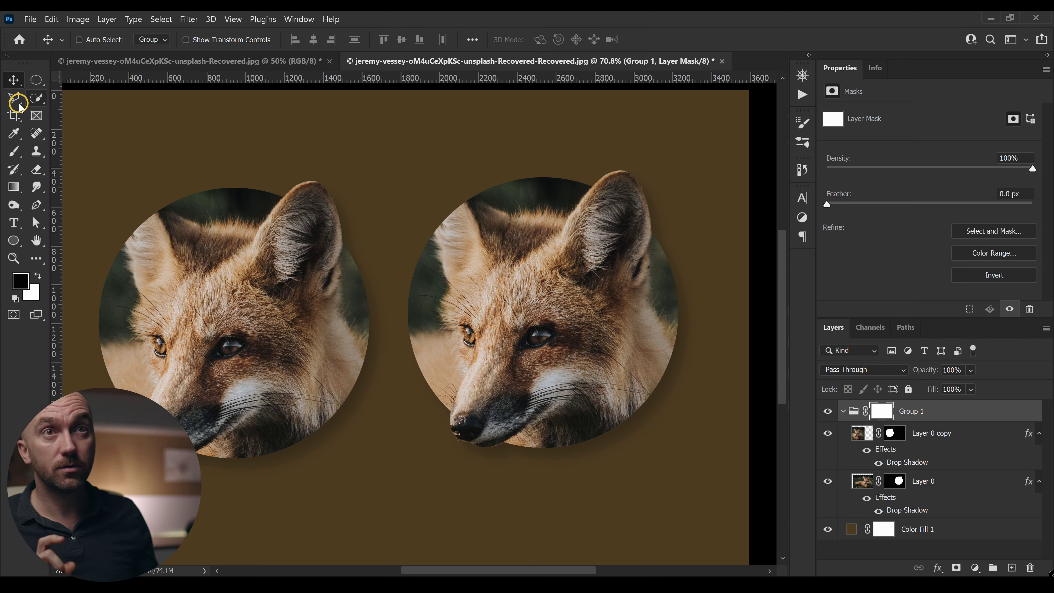
drag(36, 80, 79, 79)
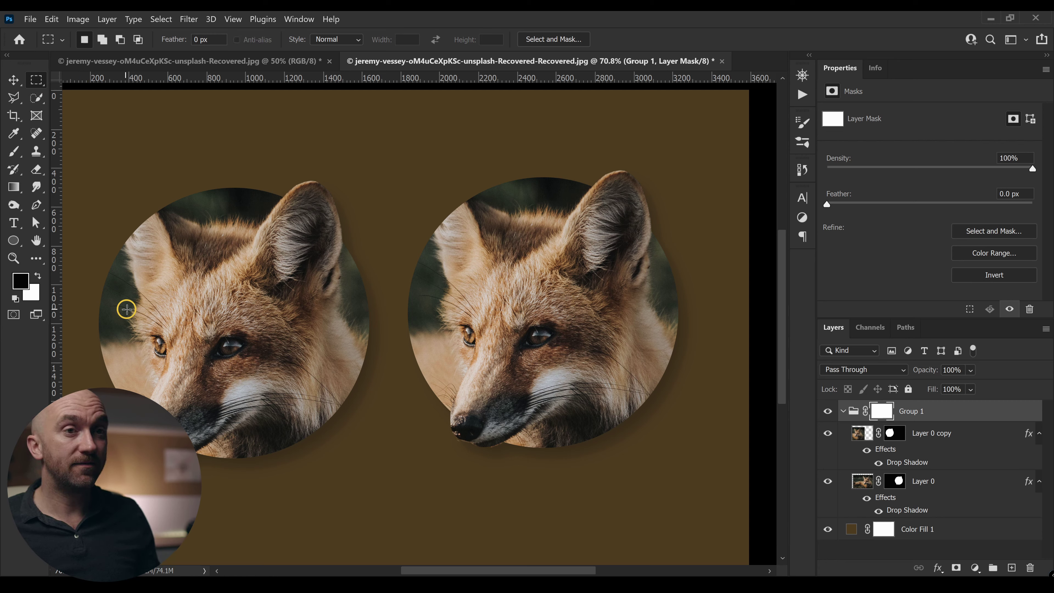
drag(70, 285, 713, 370)
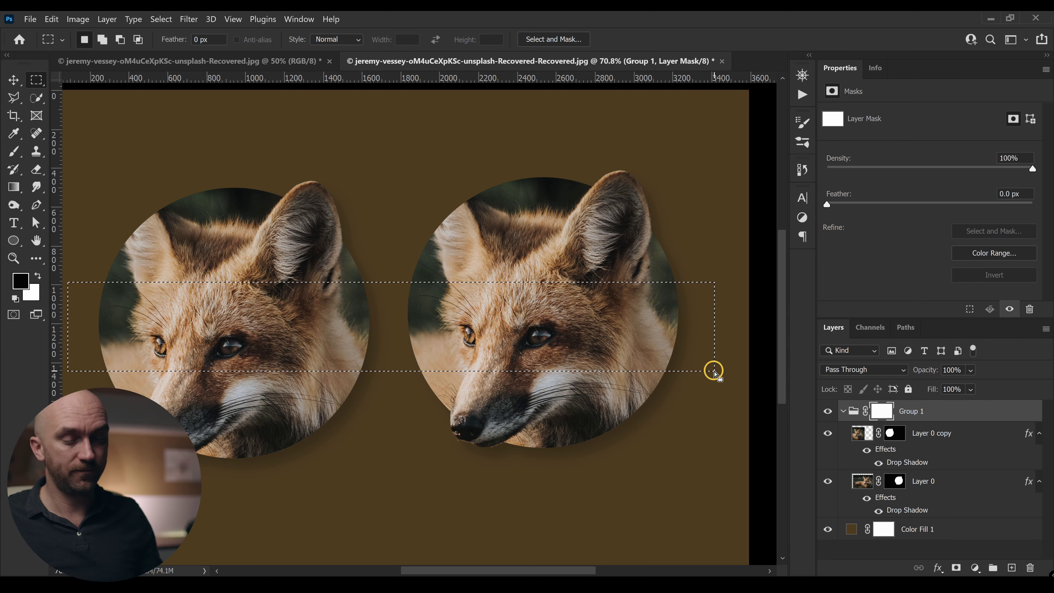
key(alt+BackSpace)
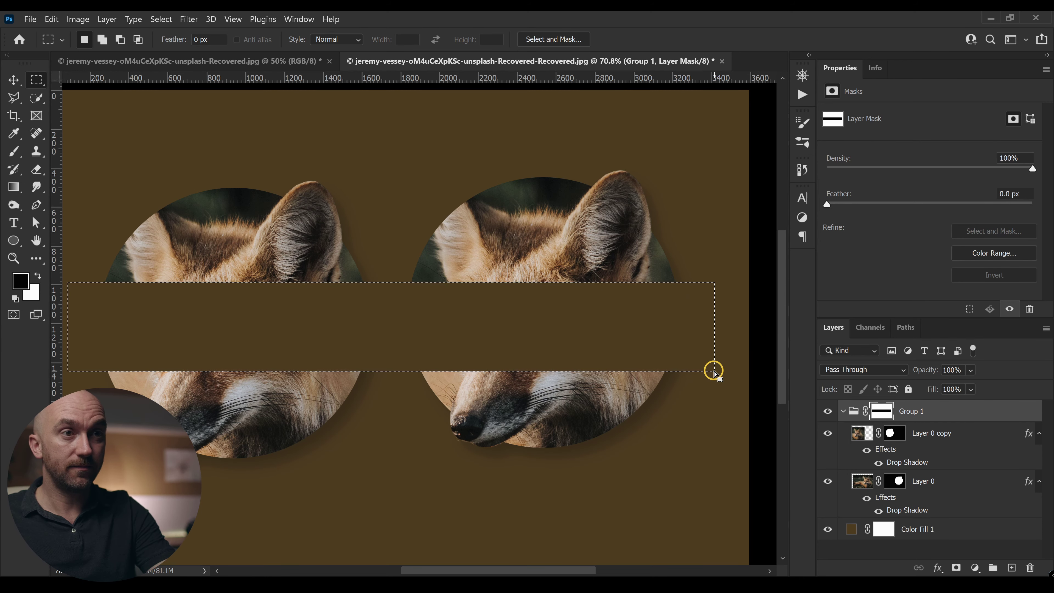
key(ctrl+d)
key(ctrl+i)
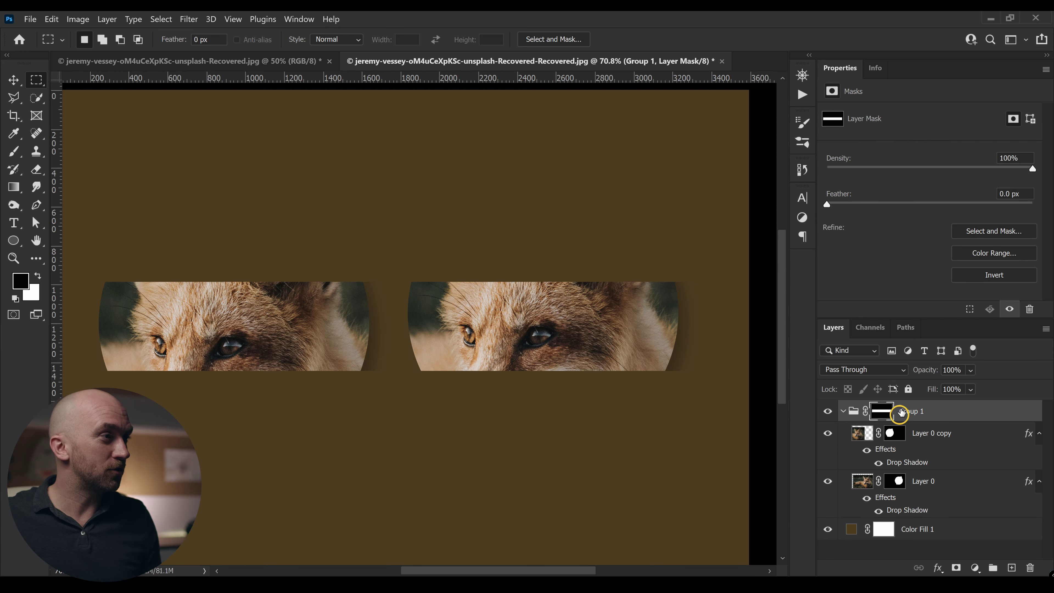
Toggle the group's mask off and on, and preview its hidden areas as a red overlay
shift+click(883, 416)
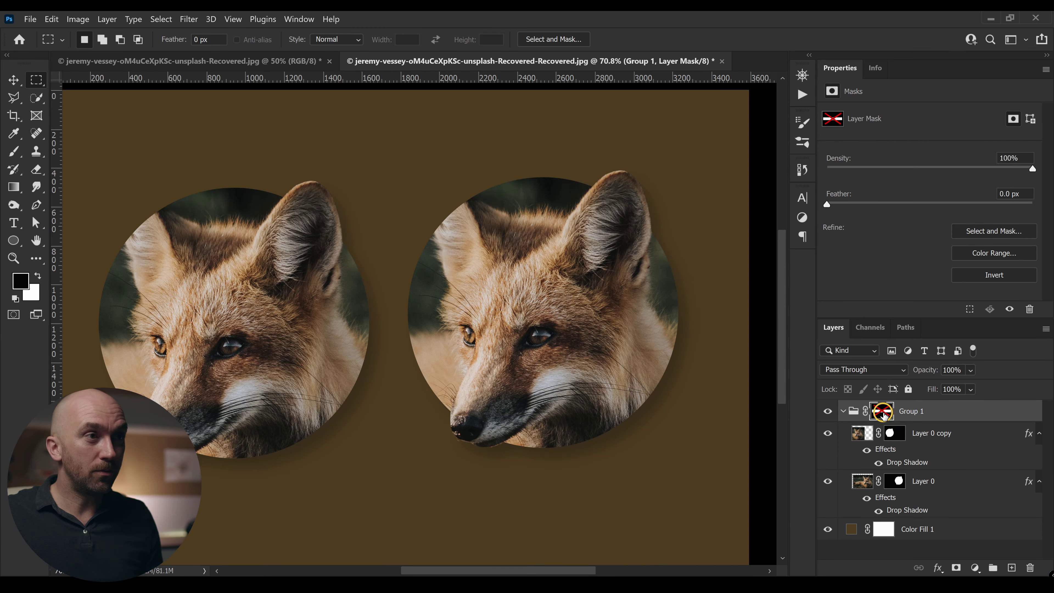
shift+click(883, 412)
shift+click(885, 417)
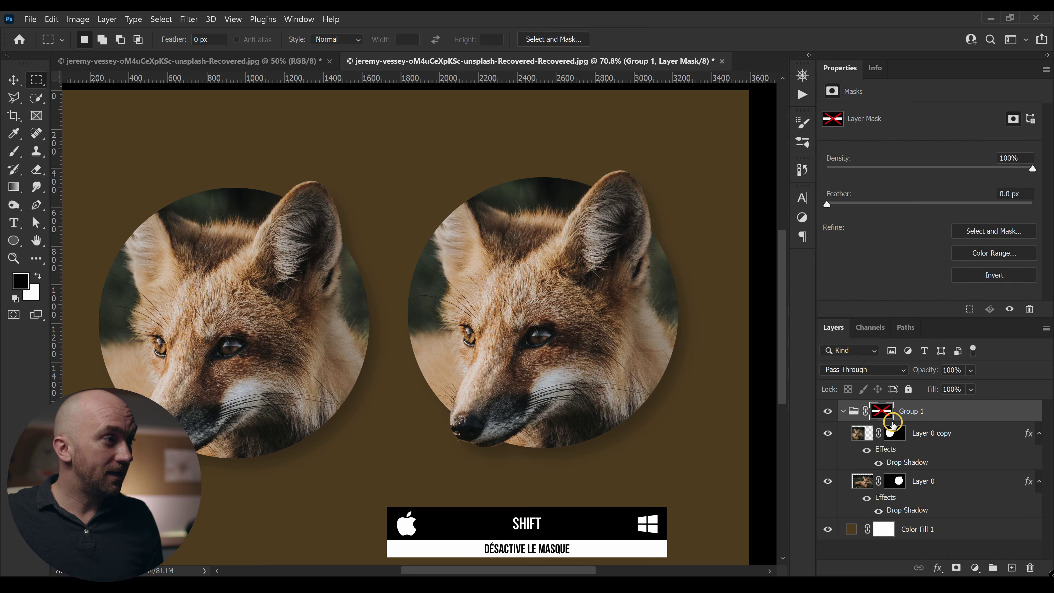
shift+click(888, 419)
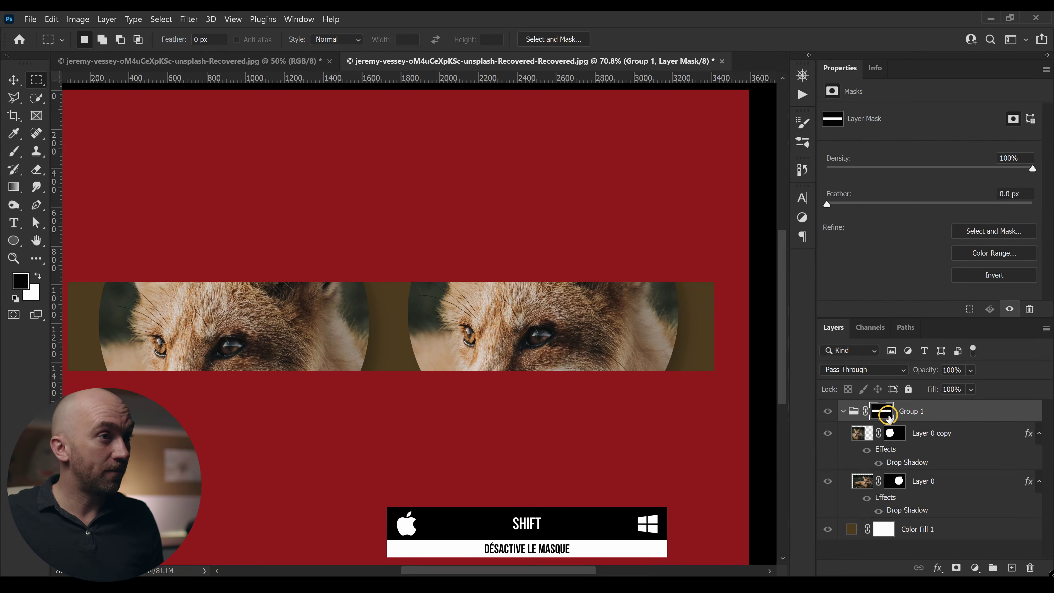
alt+shift+click(889, 417)
Load the group's mask as a selection and subtract the duplicated fox layer's mask from it
ctrl+click(888, 416)
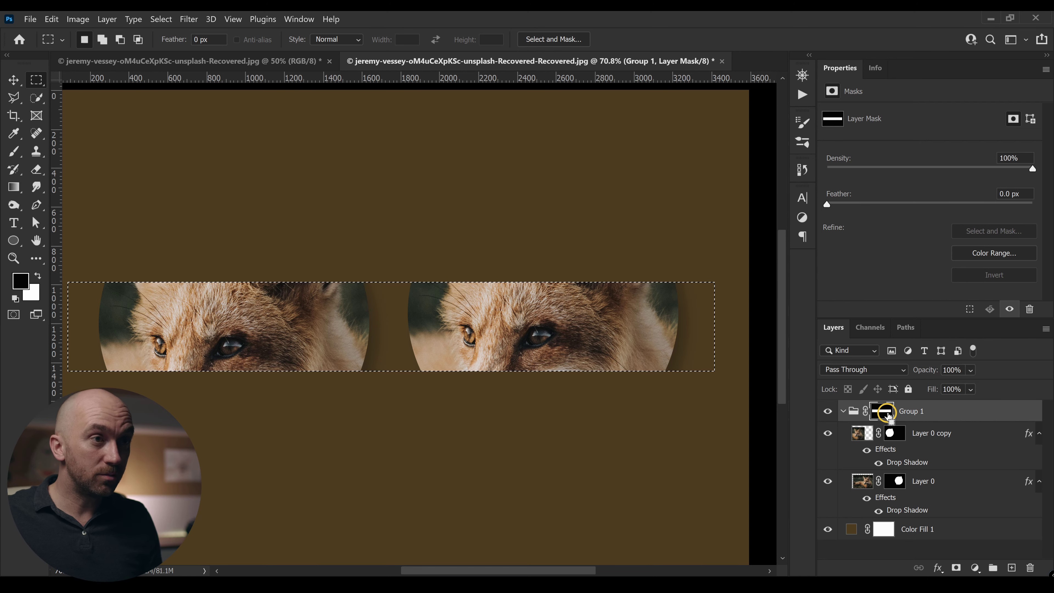
ctrl+alt+click(894, 433)
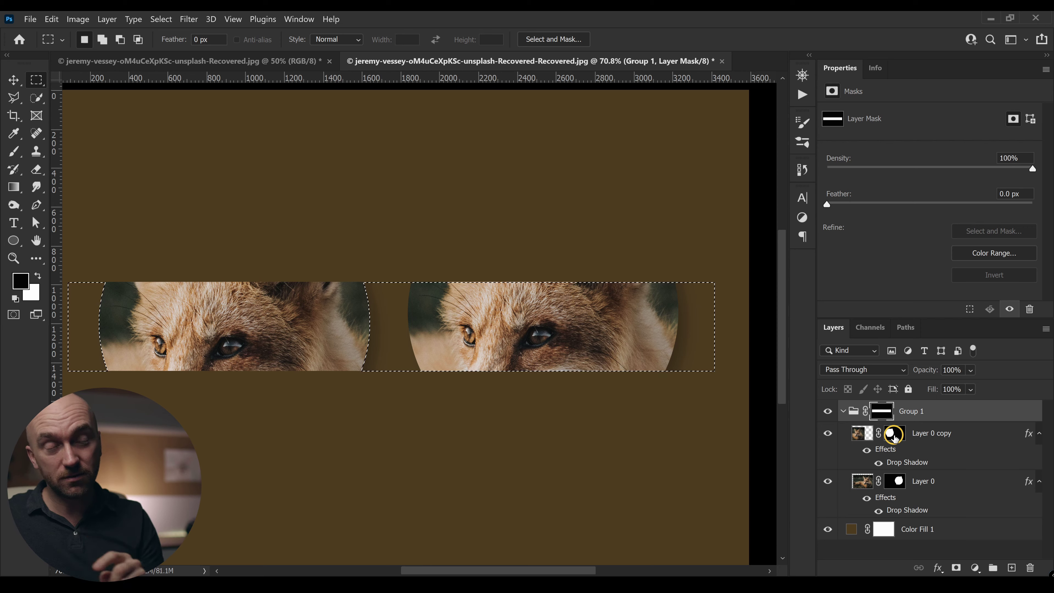
Move the duplicated fox layer's drop shadow onto the original fox layer and disable the group's mask
drag(929, 470, 929, 478)
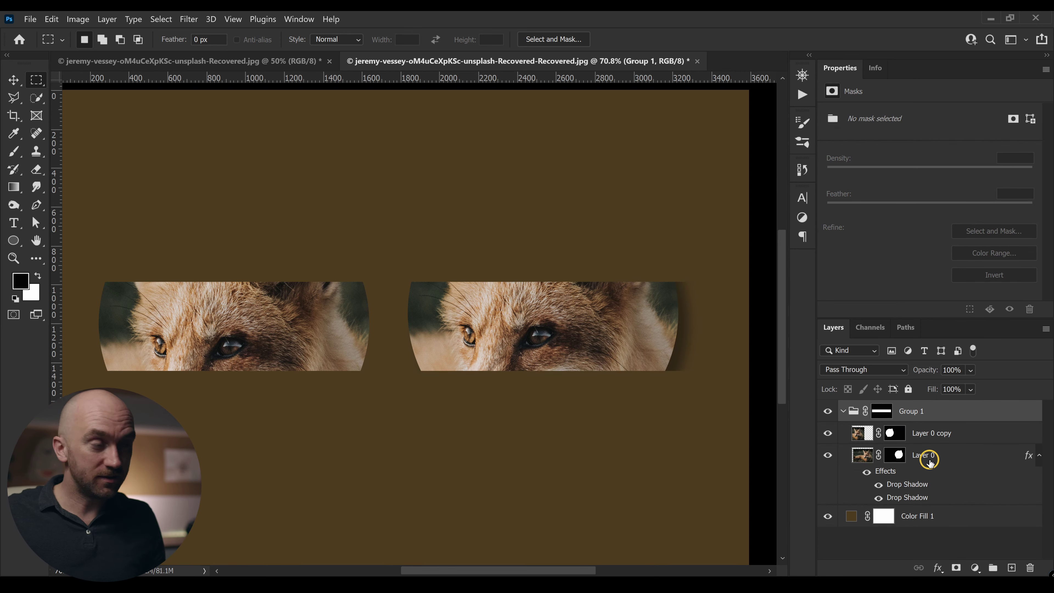
key(ctrl+s)
key(Escape)
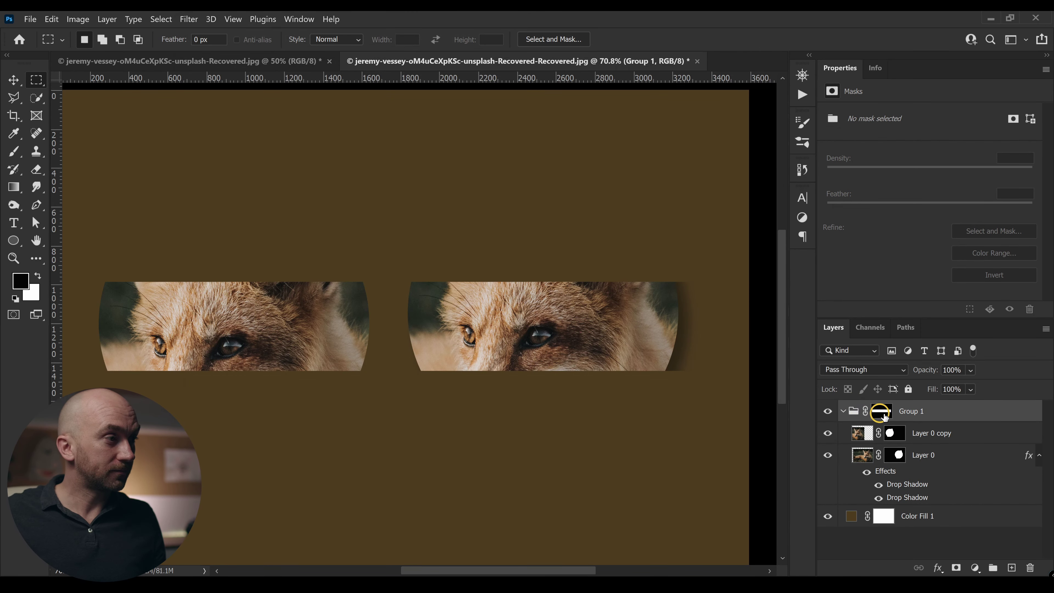
shift+click(885, 411)
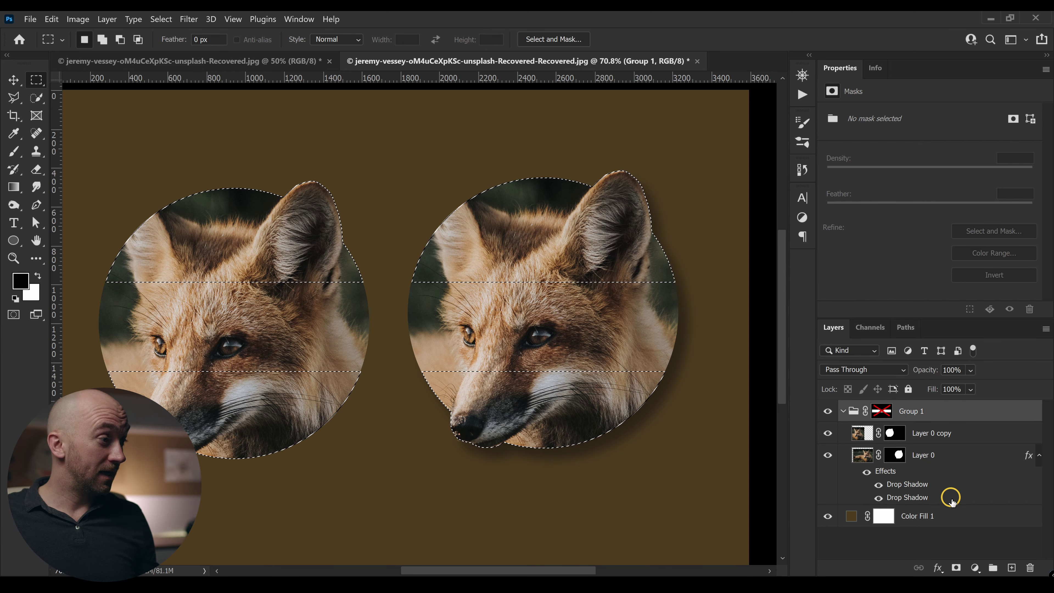
Nest Group 1 inside a new group and mask the outer group with the current selection of the fox areas outside the eye band
click(992, 568)
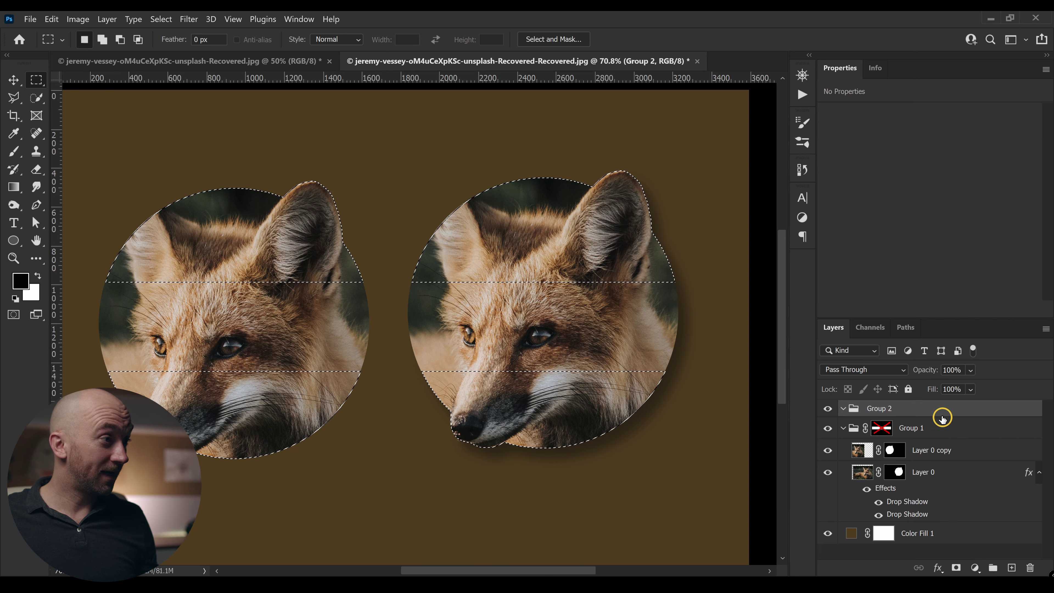
drag(908, 421, 930, 411)
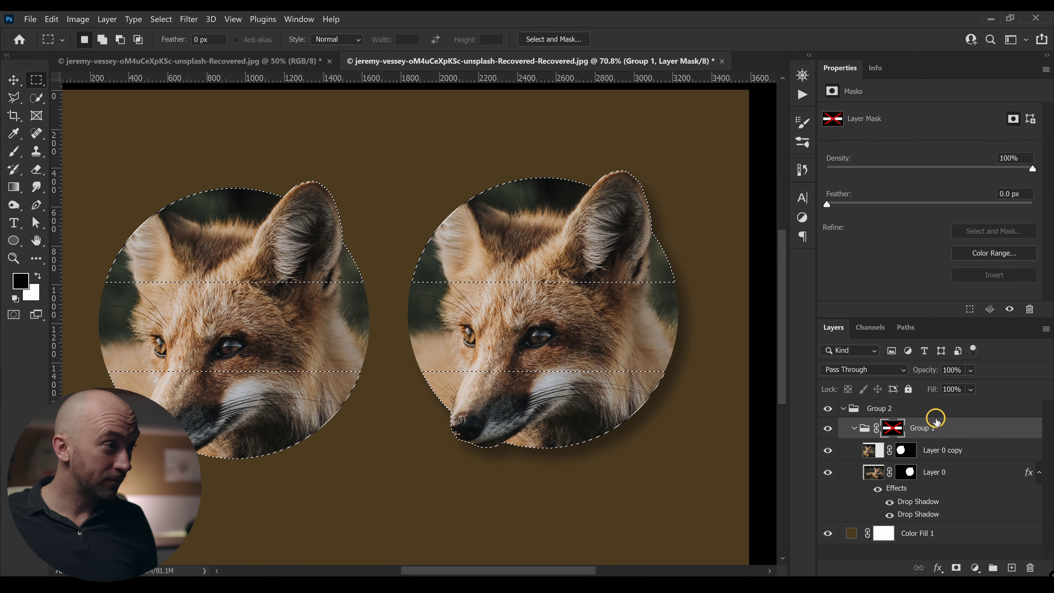
click(929, 409)
click(956, 568)
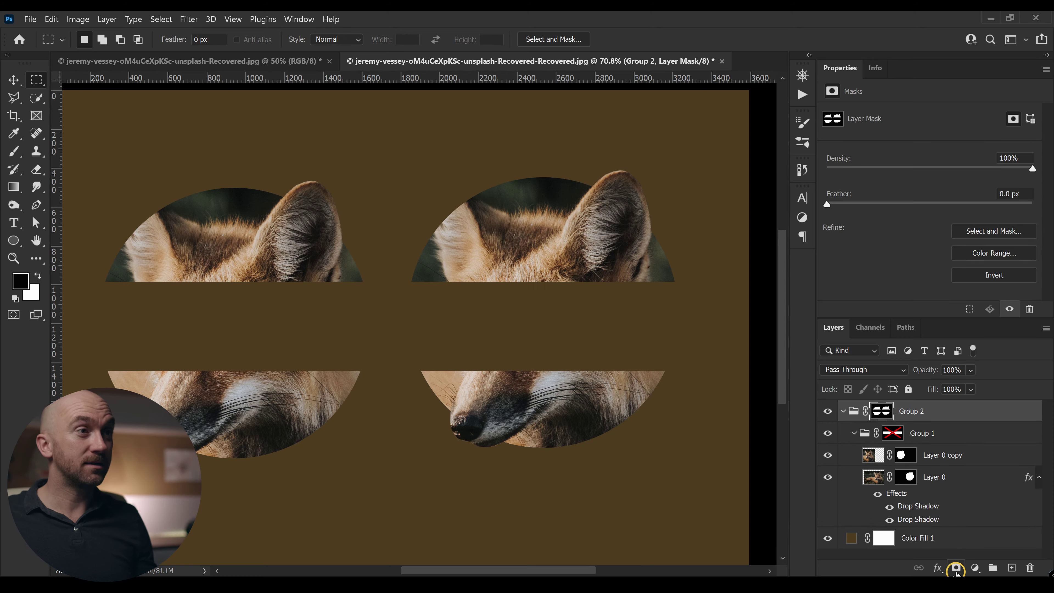